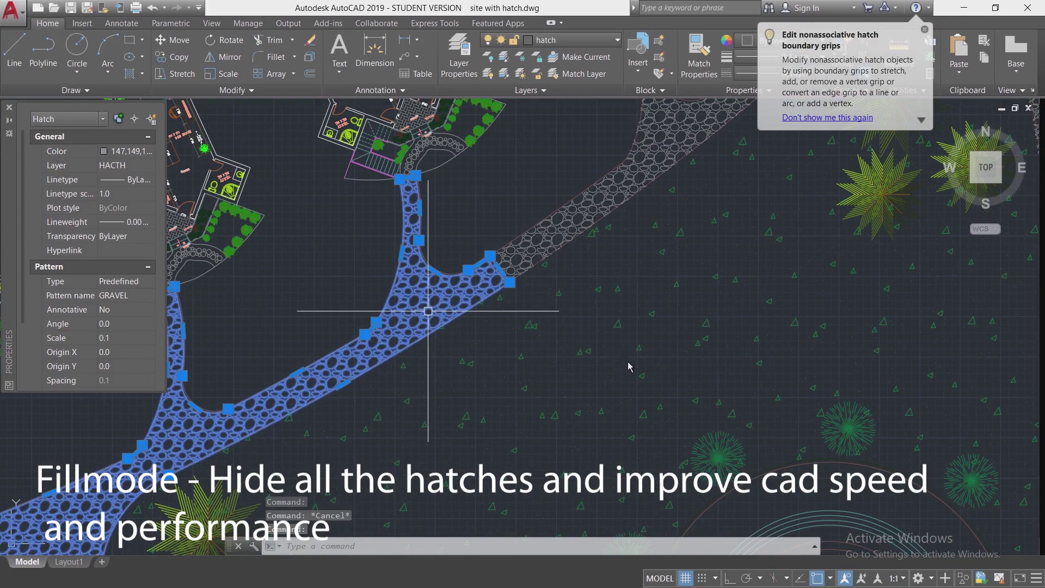
- Clear the gravel path hatch selection and set the FILLMODE system variable to 0
{"action": "left_click", "coordinate": [591, 373]}
{"action": "key", "text": "Escape"}
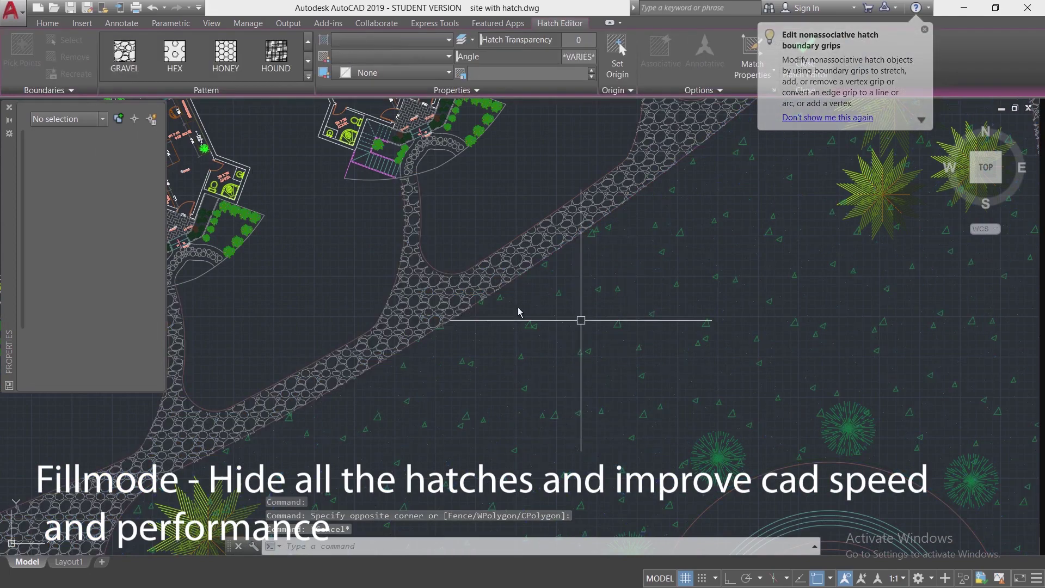
{"action": "scroll", "coordinate": [519, 312], "scroll_direction": "down", "scroll_amount": 5}
{"action": "mouse_move", "coordinate": [491, 247]}
{"action": "middle_mouse_down"}
{"action": "mouse_move", "coordinate": [585, 243]}
{"action": "mouse_move", "coordinate": [581, 325]}
{"action": "middle_mouse_up"}
{"action": "type", "text": "FILLMODE"}
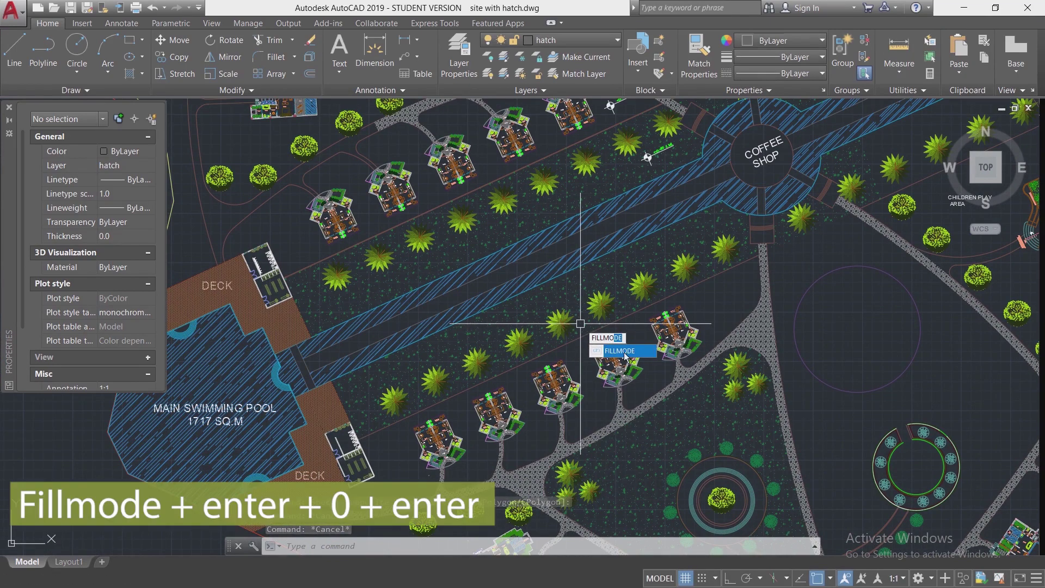
{"action": "key", "text": "Return"}
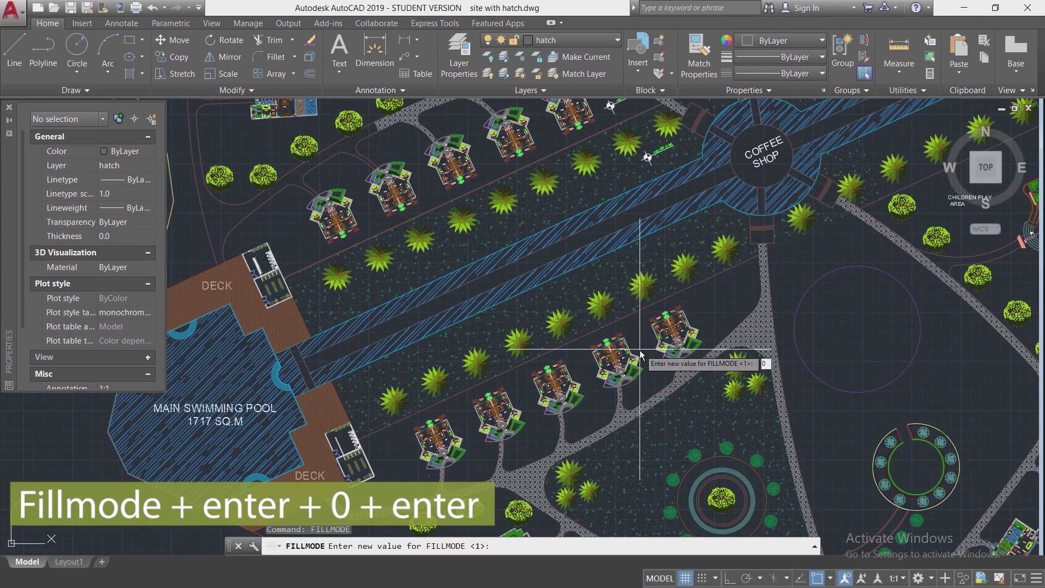
{"action": "key", "text": "Return"}
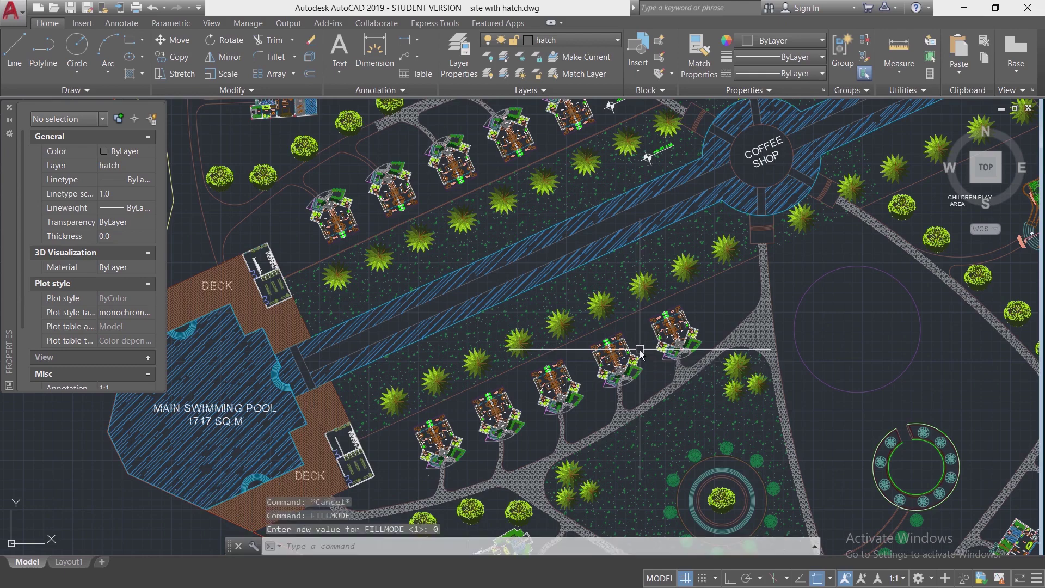
- Regenerate the entire site drawing with REGENALL to apply the hidden hatch display
{"action": "type", "text": "REA"}
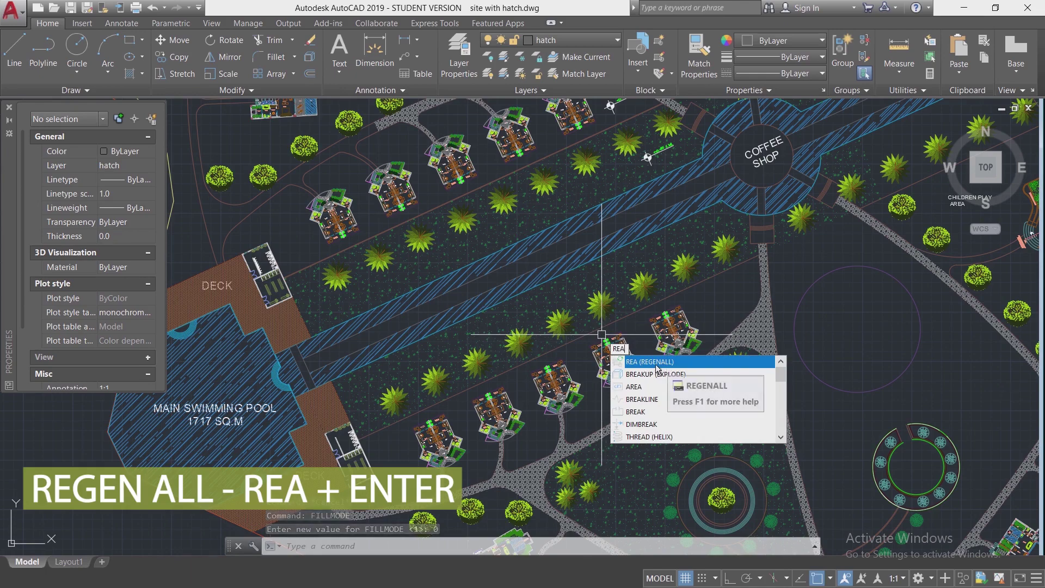
{"action": "key", "text": "Escape"}
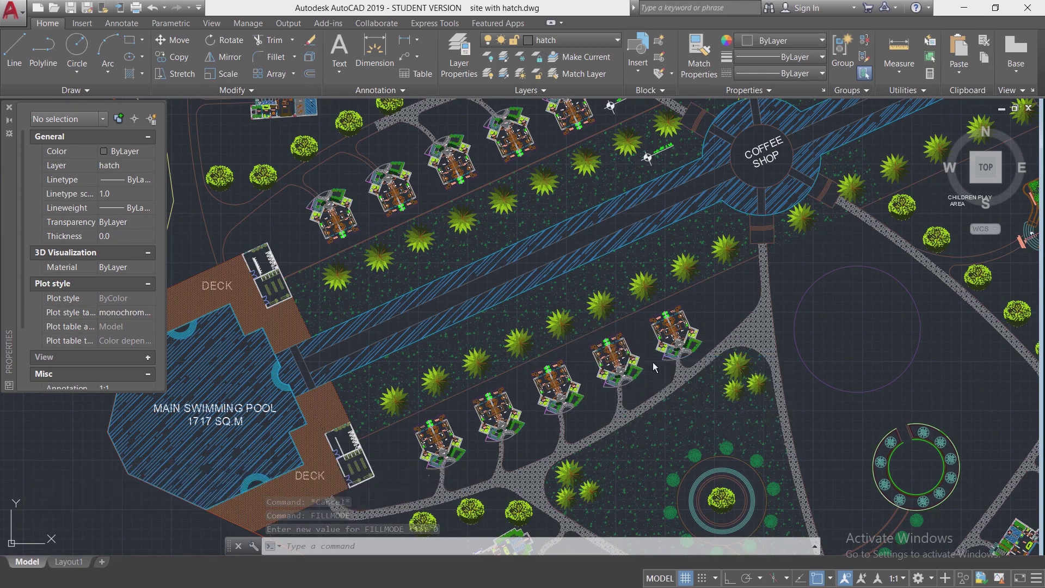
{"action": "type", "text": "REA"}
{"action": "key", "text": "Return"}
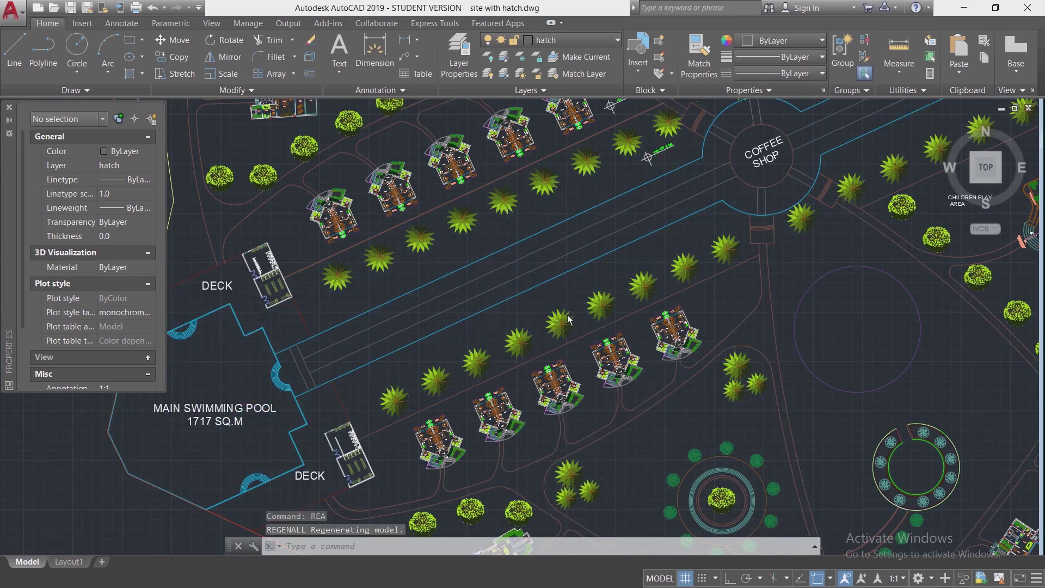
- Set the FILLMODE system variable to 1 to turn hatch display back on
{"action": "scroll", "coordinate": [568, 319], "scroll_direction": "down", "scroll_amount": 5}
{"action": "scroll", "coordinate": [491, 370], "scroll_direction": "up", "scroll_amount": 8}
{"action": "middle_click_drag", "start_coordinate": [691, 168], "coordinate": [743, 102]}
{"action": "middle_click_drag", "start_coordinate": [591, 324], "coordinate": [613, 253]}
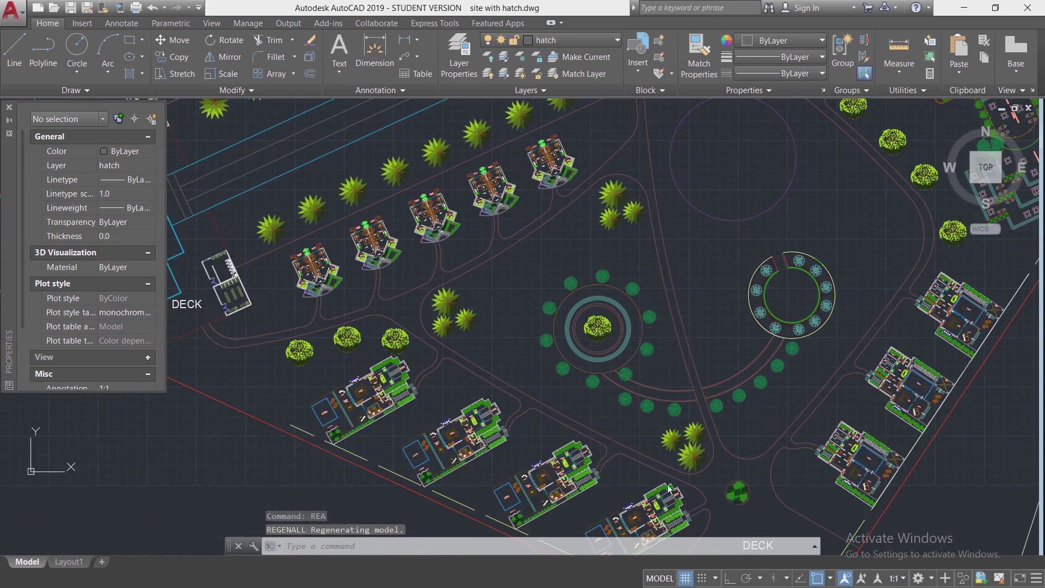
{"action": "mouse_move", "coordinate": [466, 175]}
{"action": "middle_mouse_down"}
{"action": "mouse_move", "coordinate": [642, 345]}
{"action": "mouse_move", "coordinate": [567, 369]}
{"action": "mouse_move", "coordinate": [466, 436]}
{"action": "mouse_move", "coordinate": [653, 451]}
{"action": "mouse_move", "coordinate": [649, 390]}
{"action": "mouse_move", "coordinate": [721, 357]}
{"action": "mouse_move", "coordinate": [524, 373]}
{"action": "middle_mouse_up"}
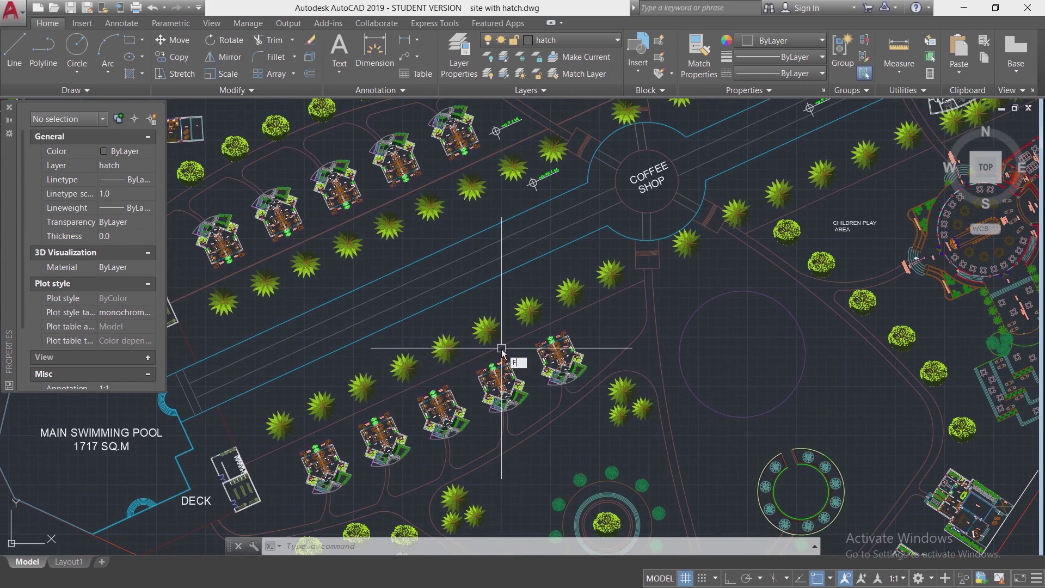
{"action": "type", "text": "ILLMODE"}
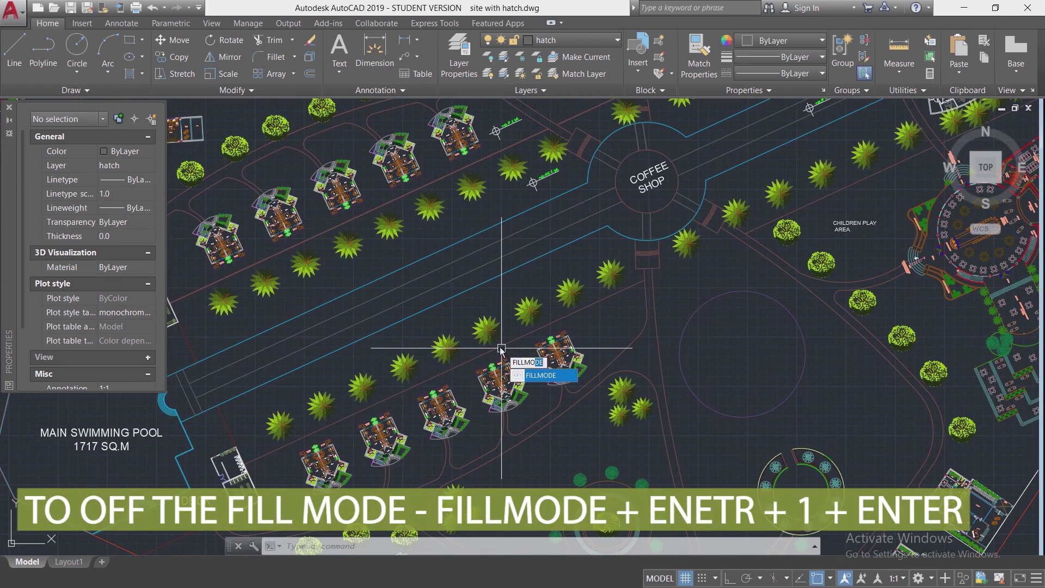
{"action": "left_click", "coordinate": [551, 375]}
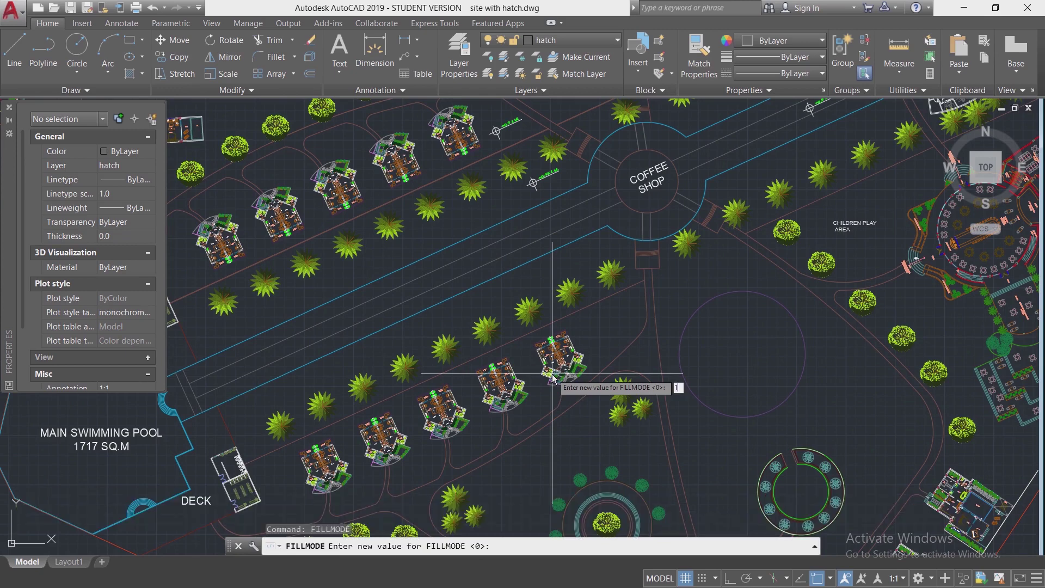
{"action": "key", "text": "Return"}
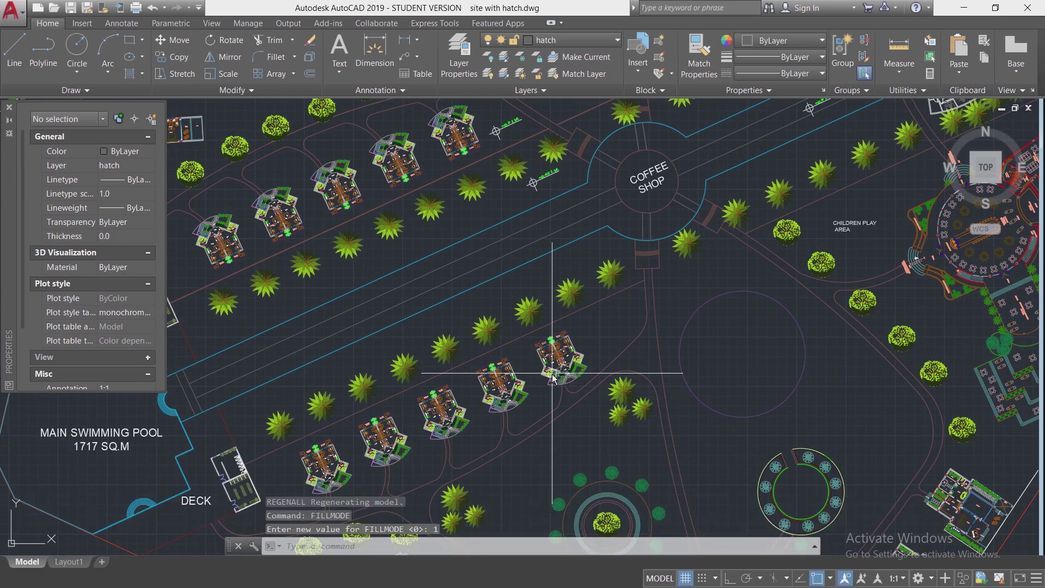
- Regenerate the whole drawing with REGENALL to redisplay the site plan's hatches
{"action": "type", "text": "RE"}
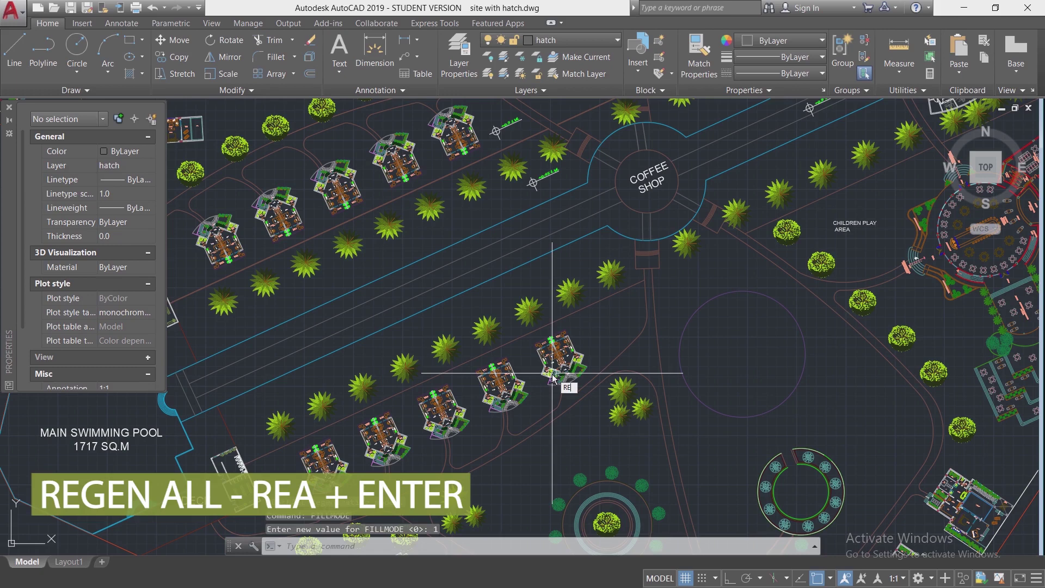
{"action": "type", "text": "A"}
{"action": "key", "text": "Return"}
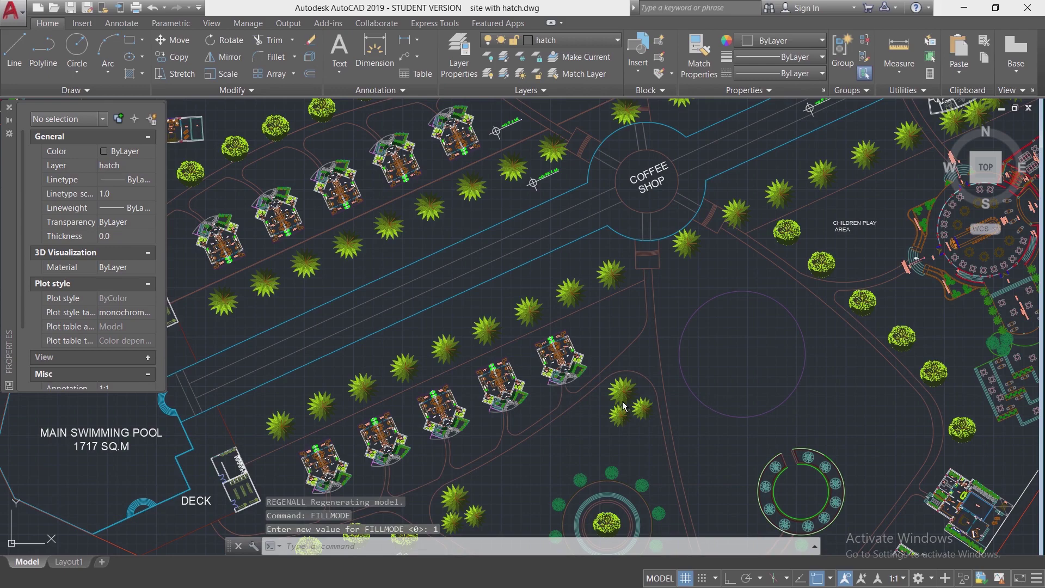
{"action": "type", "text": "REA"}
{"action": "key", "text": "Return"}
{"action": "scroll", "coordinate": [563, 307], "scroll_direction": "down", "scroll_amount": 2}
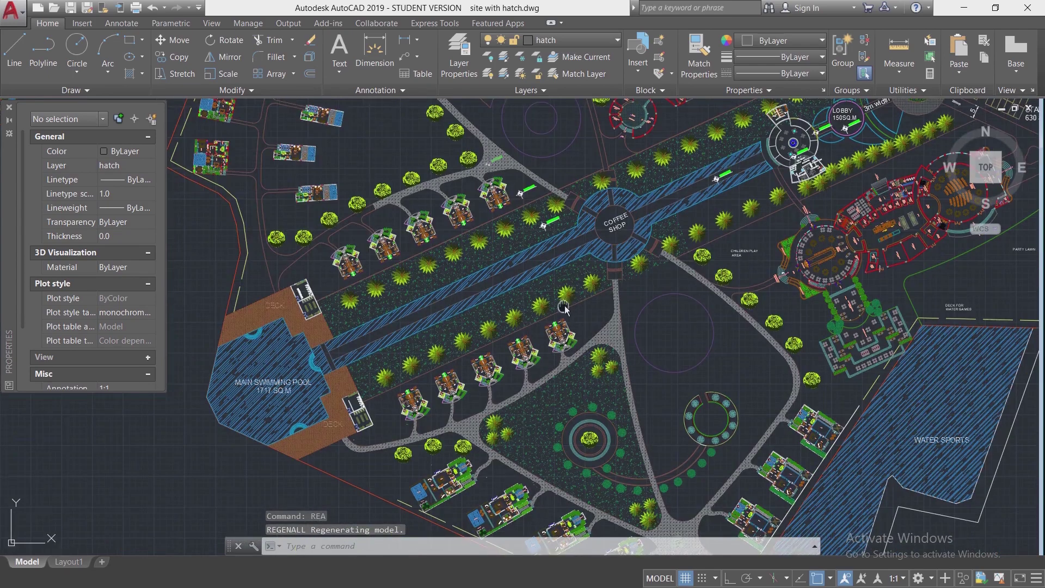
{"action": "scroll", "coordinate": [459, 303], "scroll_direction": "up", "scroll_amount": 2}
{"action": "scroll", "coordinate": [576, 251], "scroll_direction": "down", "scroll_amount": 2}
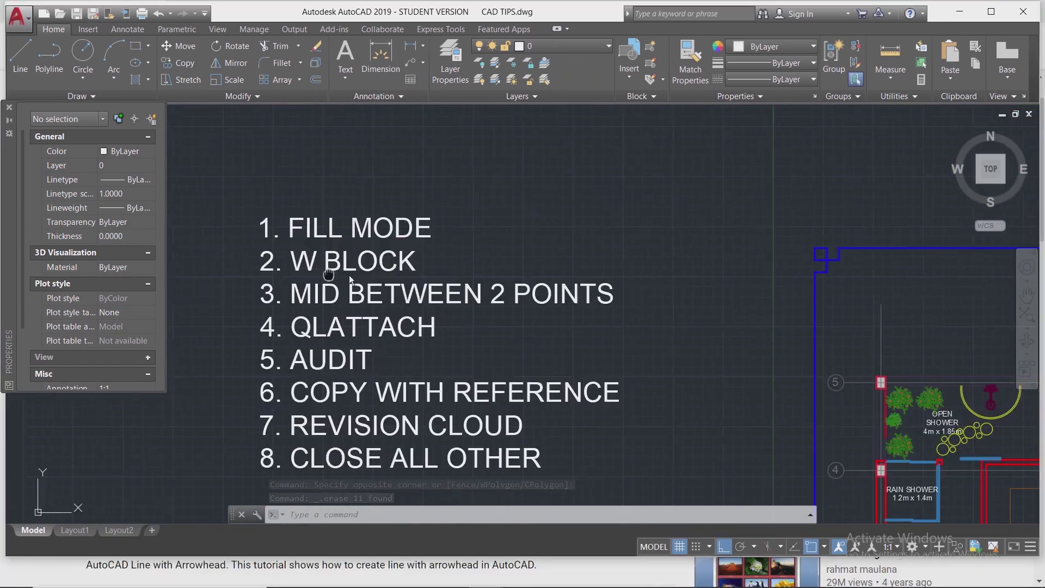
- In CAD TIPS.dwg, write the upper part of the floor plan to new block.dwg on the Desktop with WBLOCK, retaining the objects and using millimeters
{"action": "scroll", "coordinate": [326, 294], "scroll_direction": "up", "scroll_amount": 3}
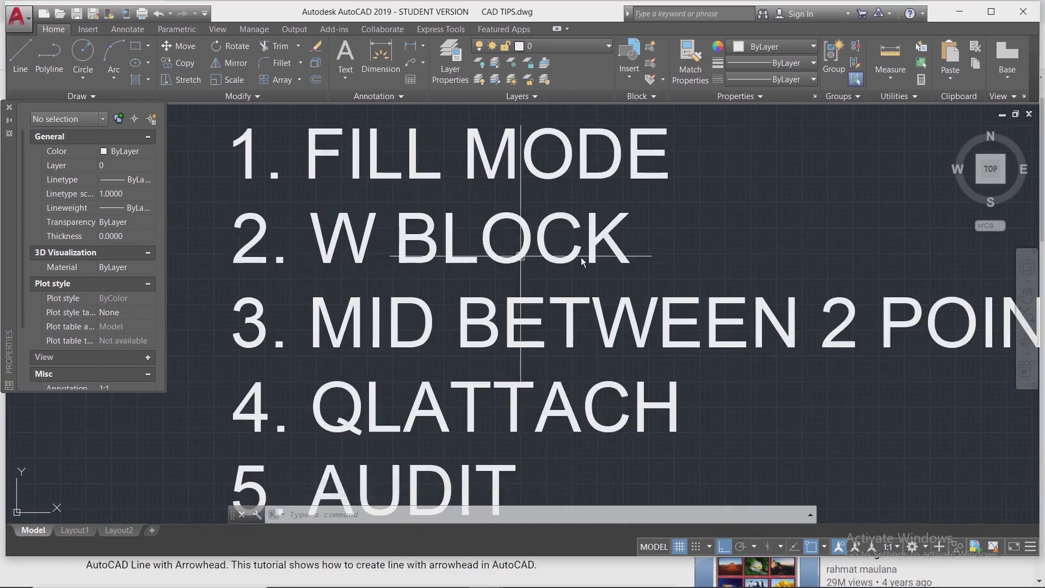
{"action": "scroll", "coordinate": [395, 240], "scroll_direction": "down", "scroll_amount": 3}
{"action": "scroll", "coordinate": [409, 198], "scroll_direction": "up", "scroll_amount": 2}
{"action": "middle_click_drag", "start_coordinate": [408, 199], "coordinate": [615, 327]}
{"action": "scroll", "coordinate": [544, 228], "scroll_direction": "up", "scroll_amount": 1}
{"action": "scroll", "coordinate": [490, 207], "scroll_direction": "down", "scroll_amount": 1}
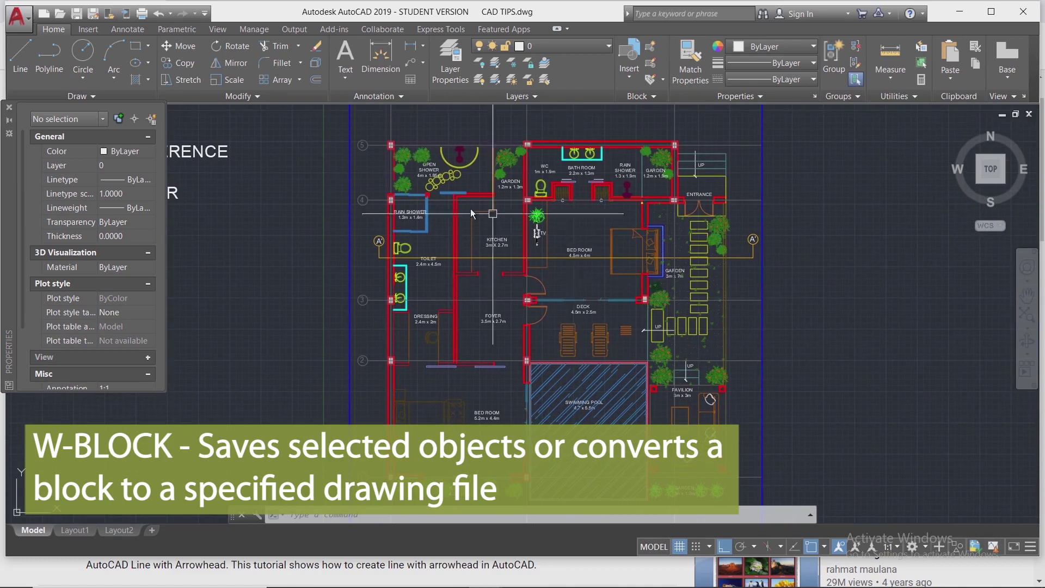
{"action": "left_click", "coordinate": [362, 120]}
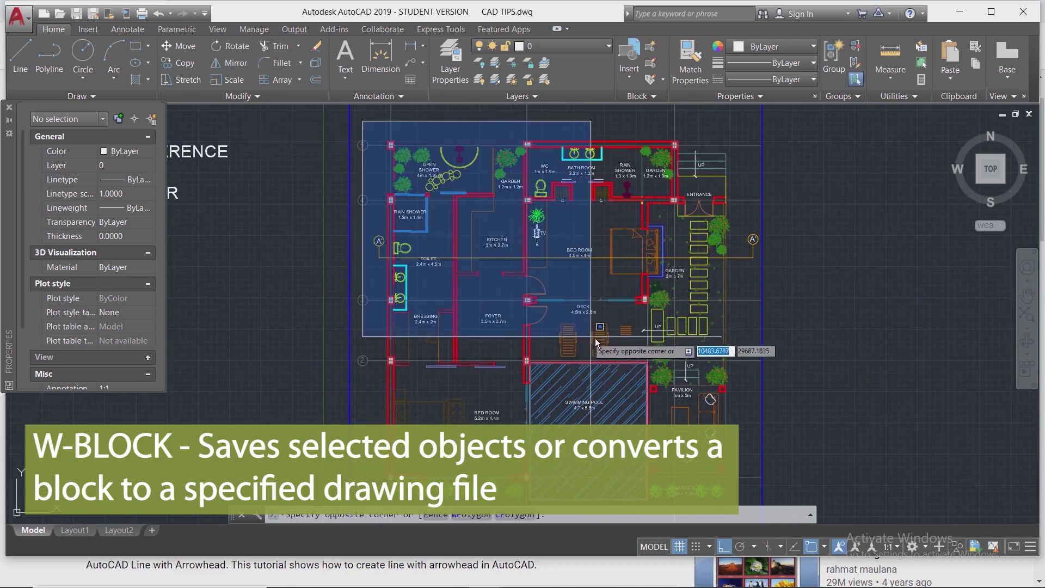
{"action": "left_click", "coordinate": [802, 355]}
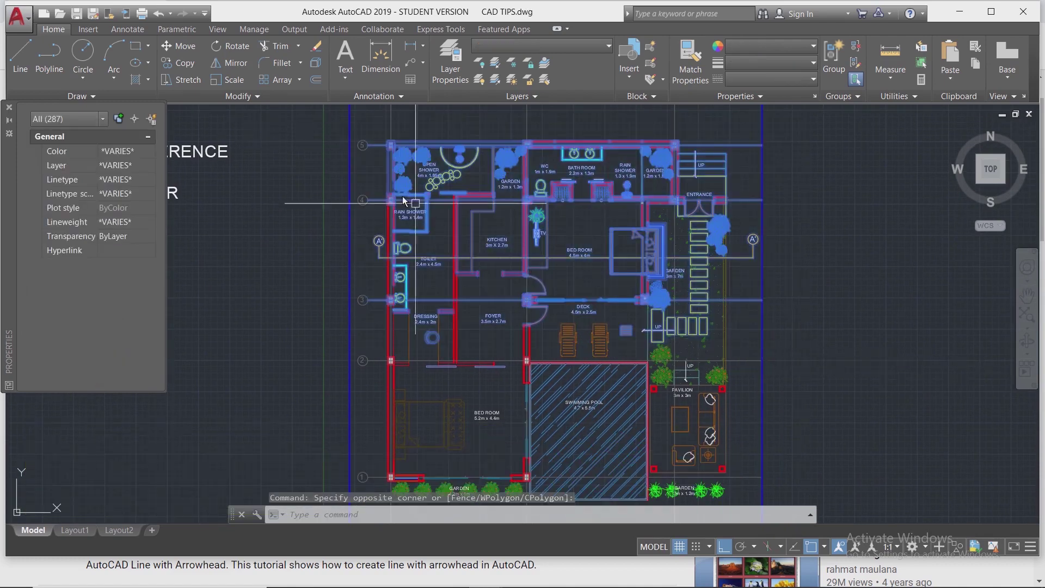
{"action": "type", "text": "B"}
{"action": "left_click", "coordinate": [609, 303]}
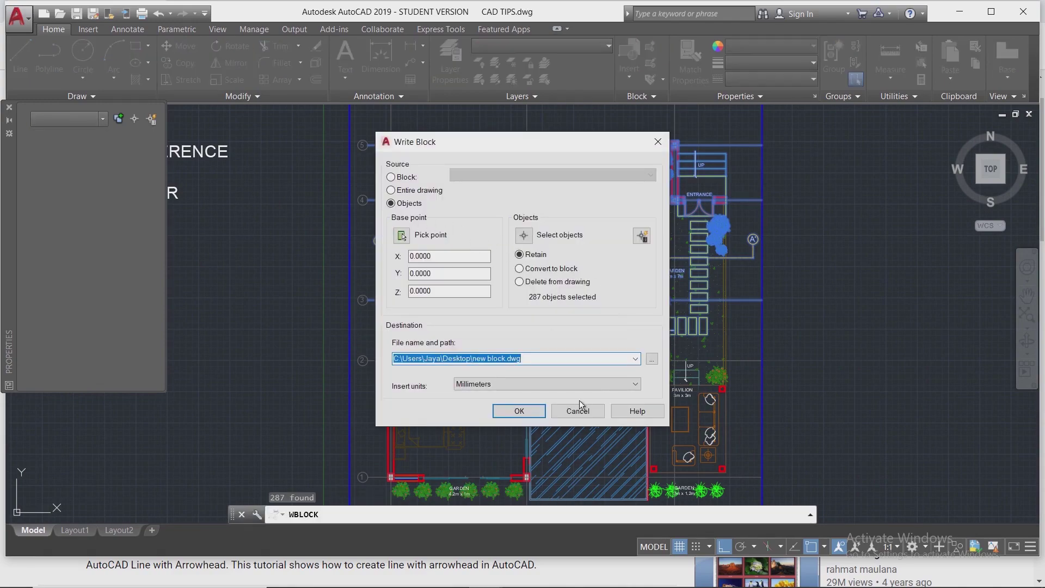
{"action": "left_click", "coordinate": [652, 359]}
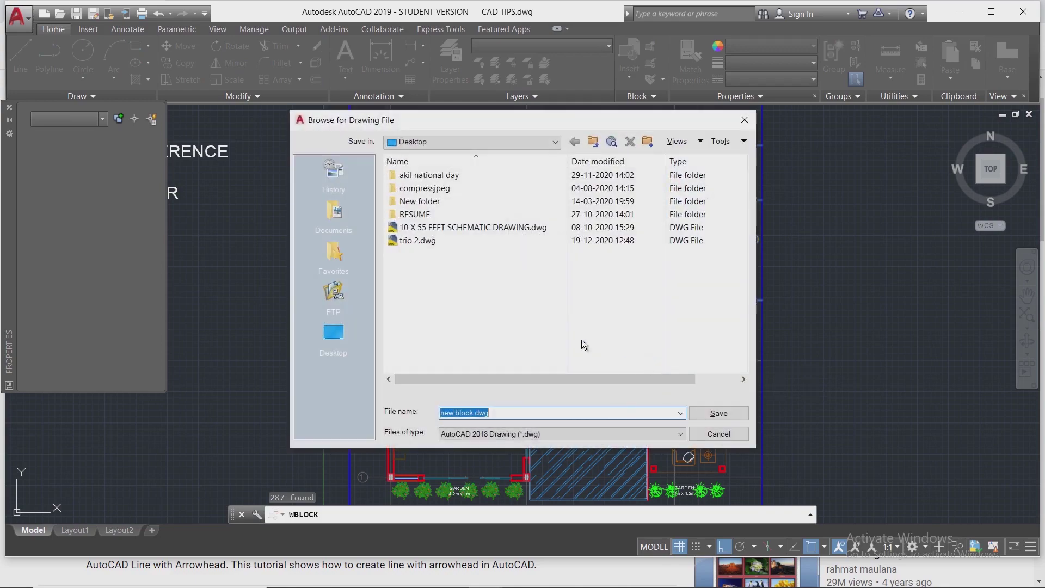
{"action": "left_click", "coordinate": [718, 413]}
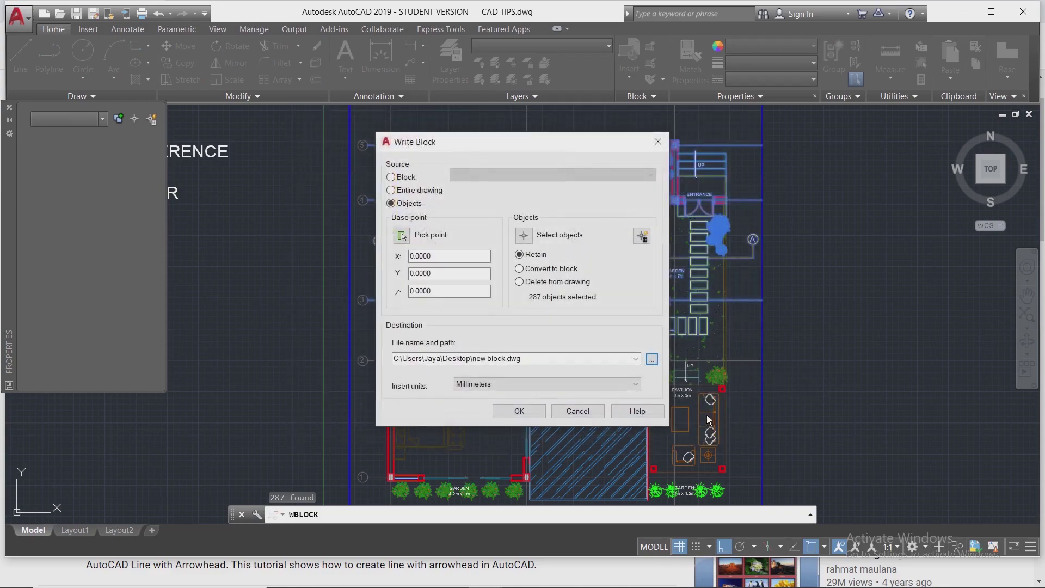
{"action": "left_click", "coordinate": [519, 411]}
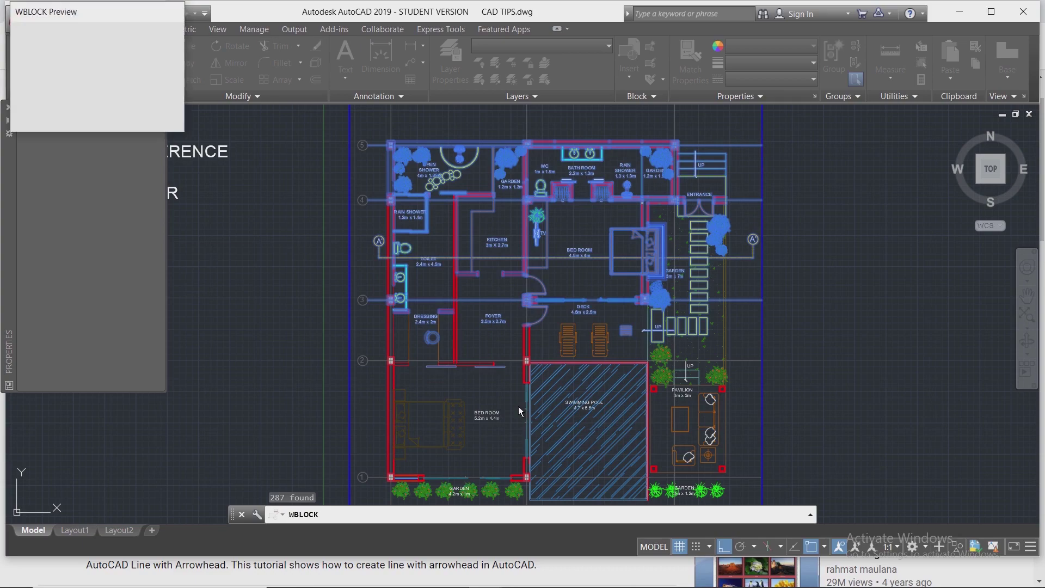
- Switch to the Desktop folder in File Explorer and open new block.dwg to check the exported floor plan part
{"action": "left_click", "coordinate": [992, 11]}
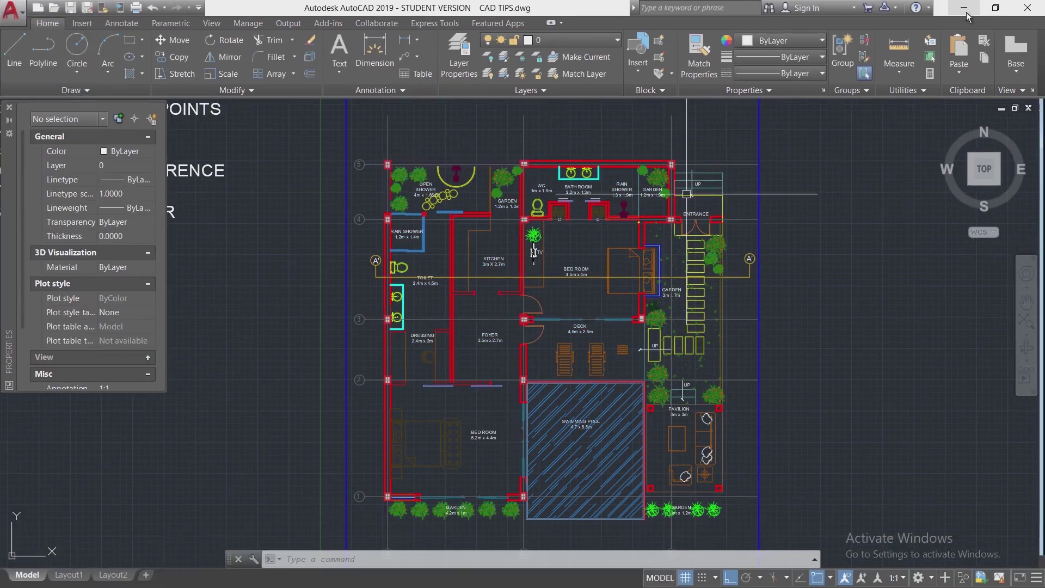
{"action": "left_click", "coordinate": [967, 13]}
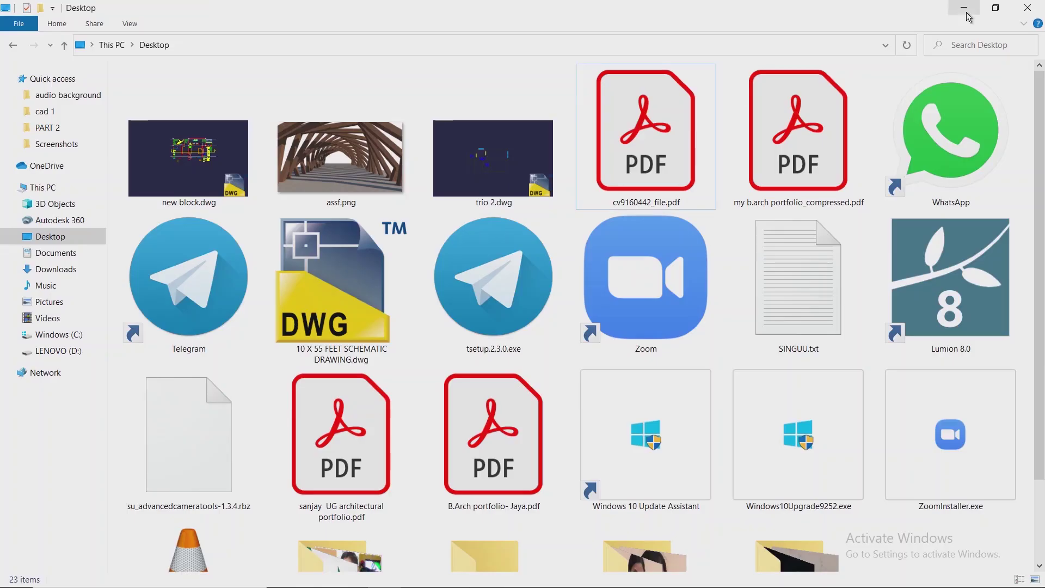
{"action": "double_click", "coordinate": [193, 142]}
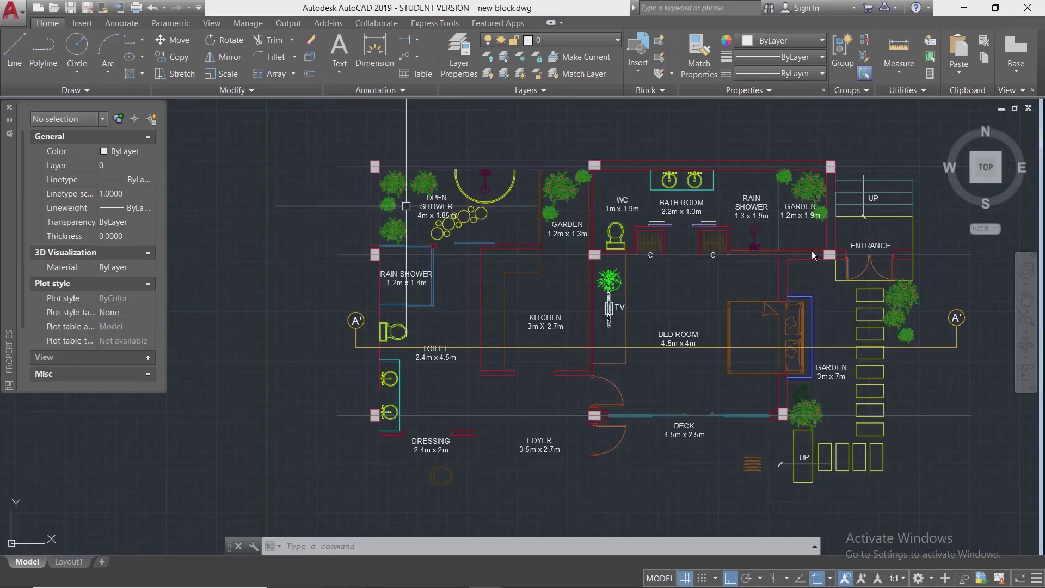
{"action": "scroll", "coordinate": [712, 327], "scroll_direction": "down", "scroll_amount": 3}
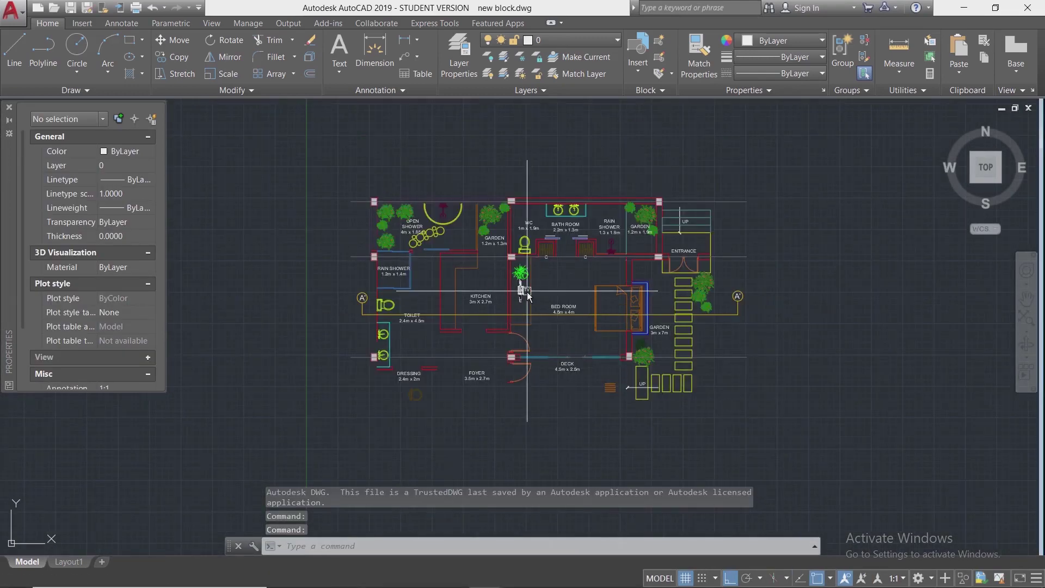
- Return to CAD TIPS.dwg and draw a rectangle in the empty area to the right of the floor plan
{"action": "mouse_move", "coordinate": [450, 583]}
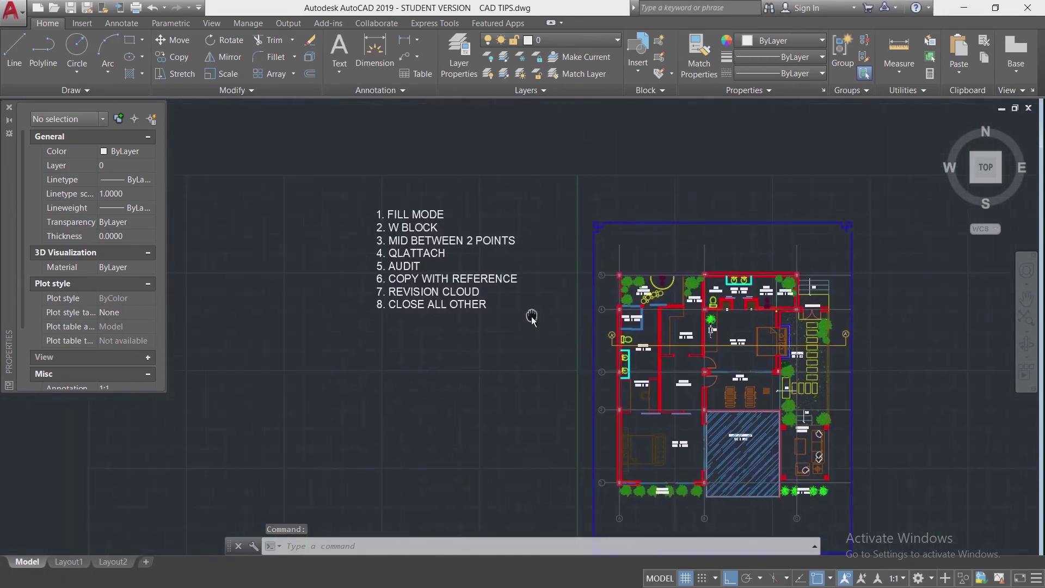
{"action": "scroll", "coordinate": [338, 245], "scroll_direction": "up", "scroll_amount": 4}
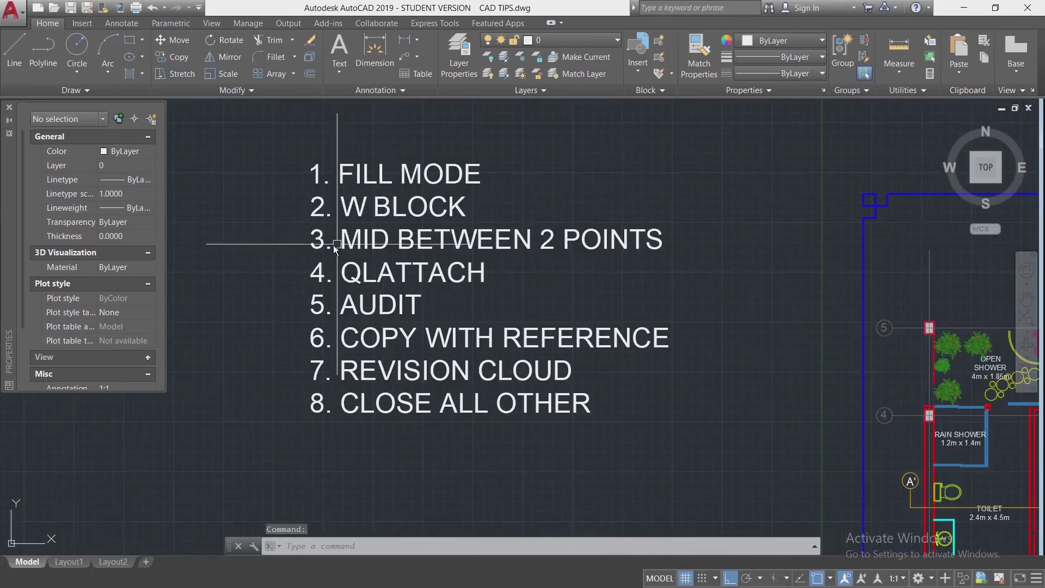
{"action": "scroll", "coordinate": [357, 248], "scroll_direction": "down", "scroll_amount": 5}
{"action": "middle_click_drag", "start_coordinate": [918, 339], "coordinate": [553, 356]}
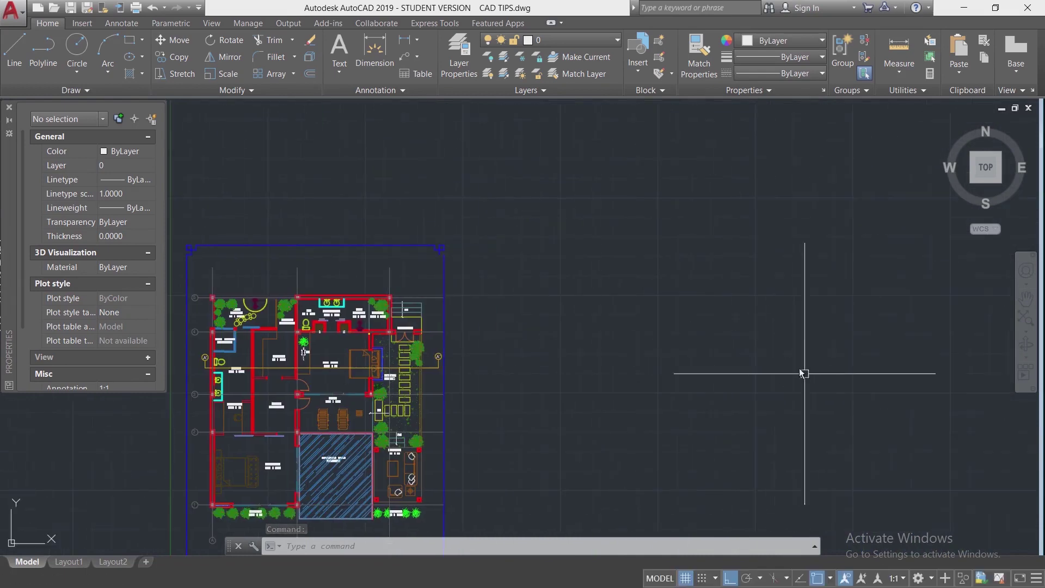
{"action": "type", "text": "rec"}
{"action": "key", "text": "Return"}
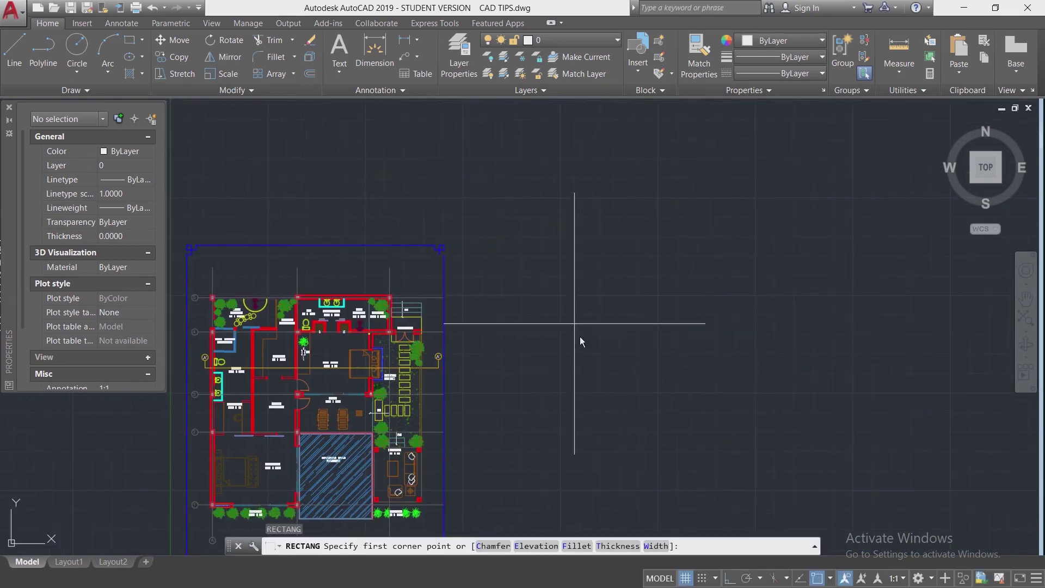
{"action": "left_click", "coordinate": [575, 324]}
{"action": "left_click", "coordinate": [696, 431]}
- Copy the rectangle beside the floor plan straight to the right, leaving an open gap between the two rectangles
{"action": "left_click", "coordinate": [763, 457]}
{"action": "left_click", "coordinate": [644, 380]}
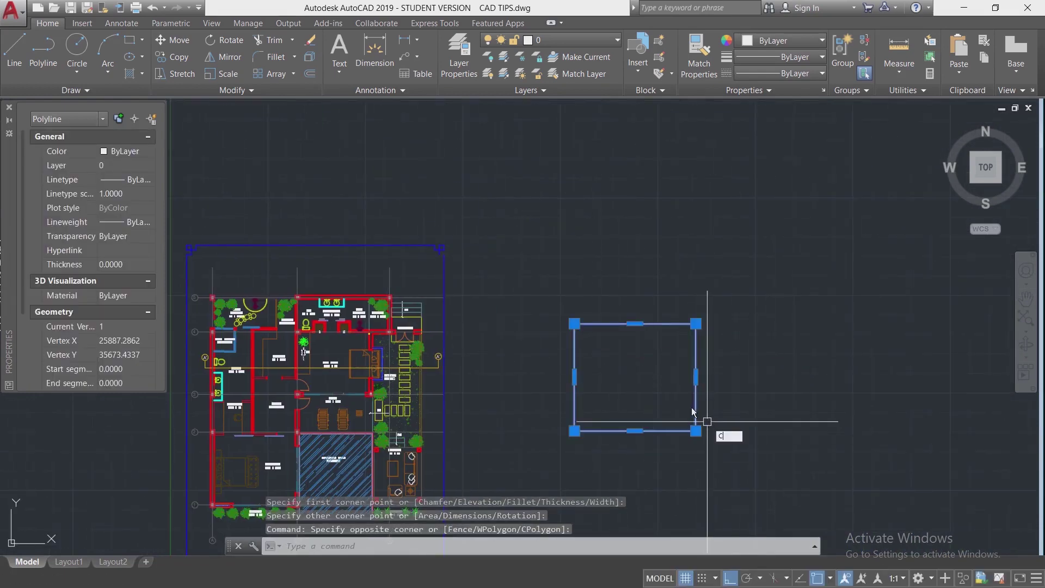
{"action": "type", "text": "co"}
{"action": "key", "text": "Return"}
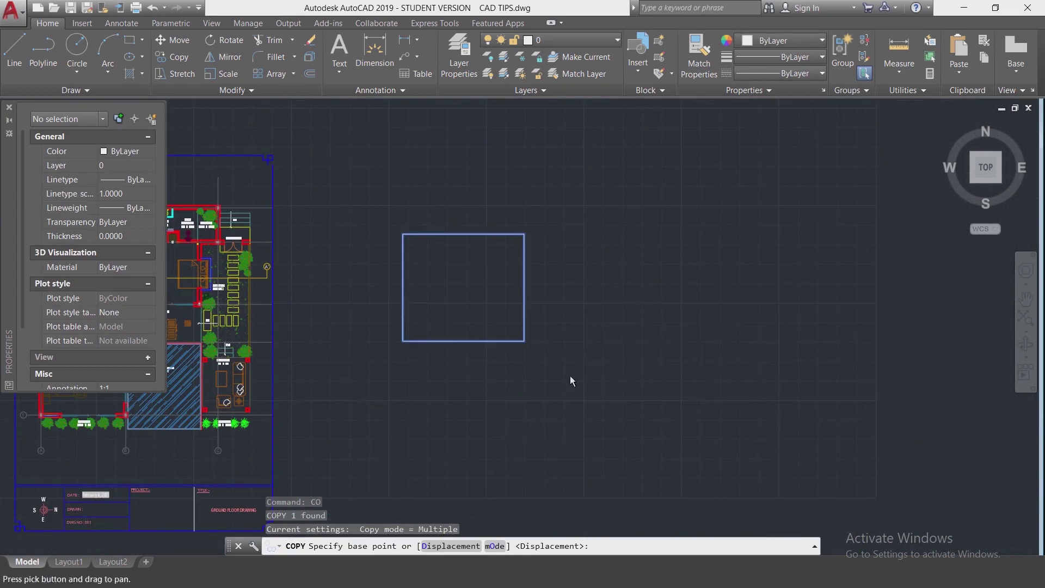
{"action": "left_click", "coordinate": [524, 341]}
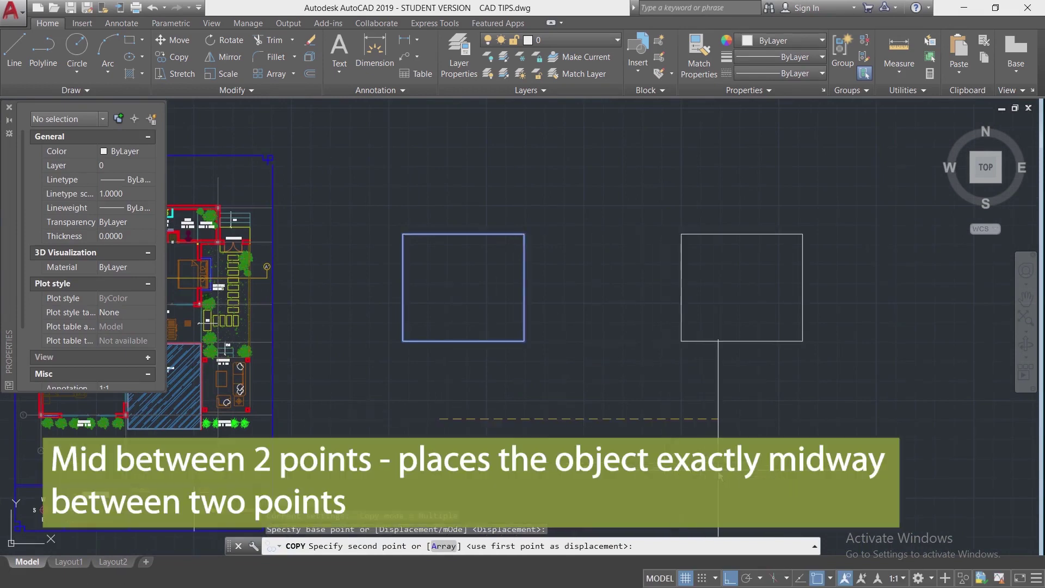
{"action": "left_click", "coordinate": [803, 341]}
{"action": "key", "text": "Escape"}
- Draw a circle of about 2487 radius below the gap between the two rectangles
{"action": "scroll", "coordinate": [662, 430], "scroll_direction": "up", "scroll_amount": 2}
{"action": "type", "text": "c"}
{"action": "key", "text": "Return"}
{"action": "left_click", "coordinate": [576, 387]}
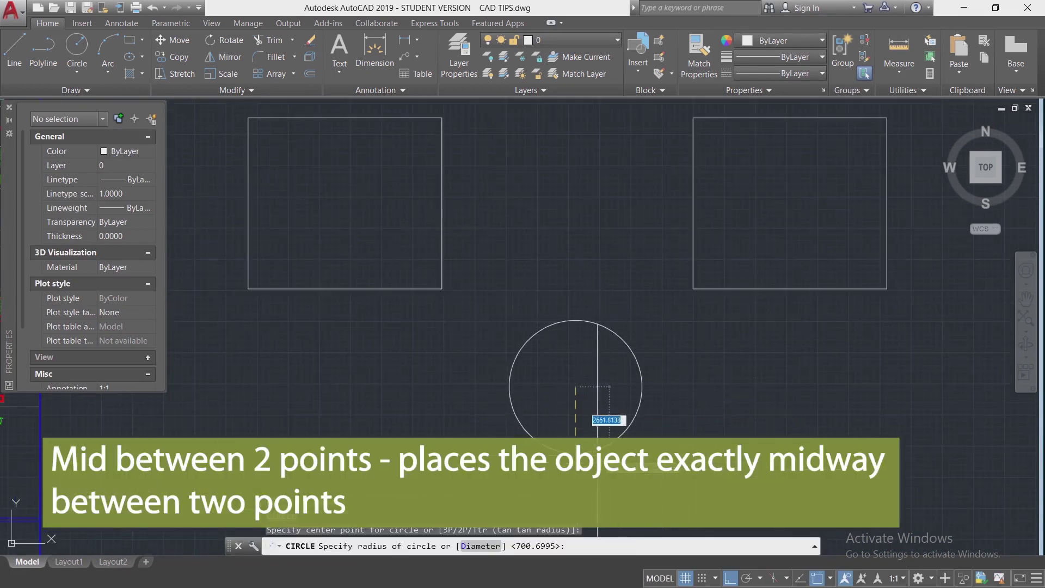
{"action": "left_click", "coordinate": [597, 444]}
{"action": "key", "text": "Escape"}
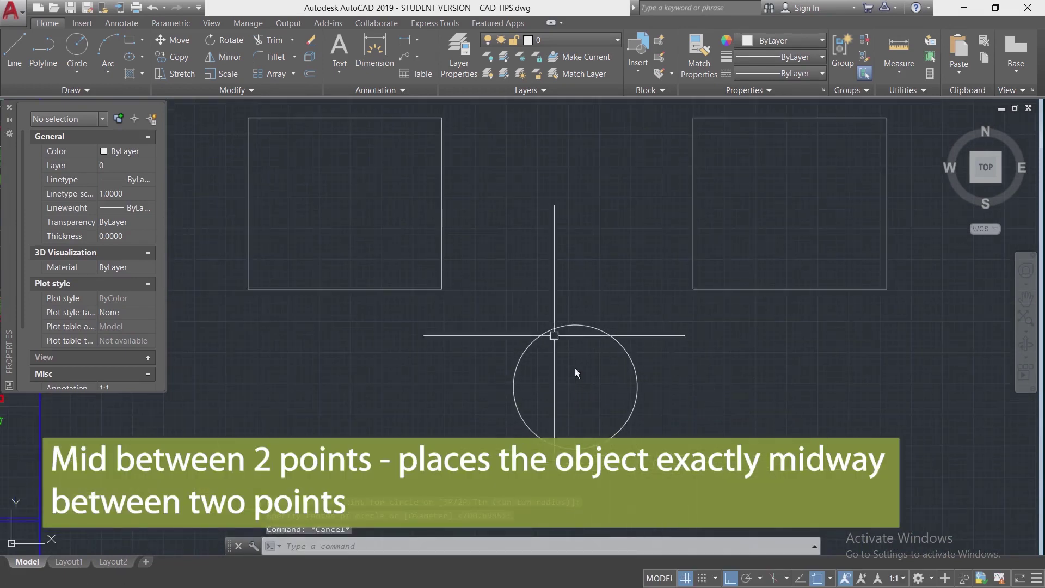
- Move the circle by its center to the Mid Between 2 Points of the two rectangles' geometric centers
{"action": "left_click", "coordinate": [577, 293]}
{"action": "left_click", "coordinate": [541, 368]}
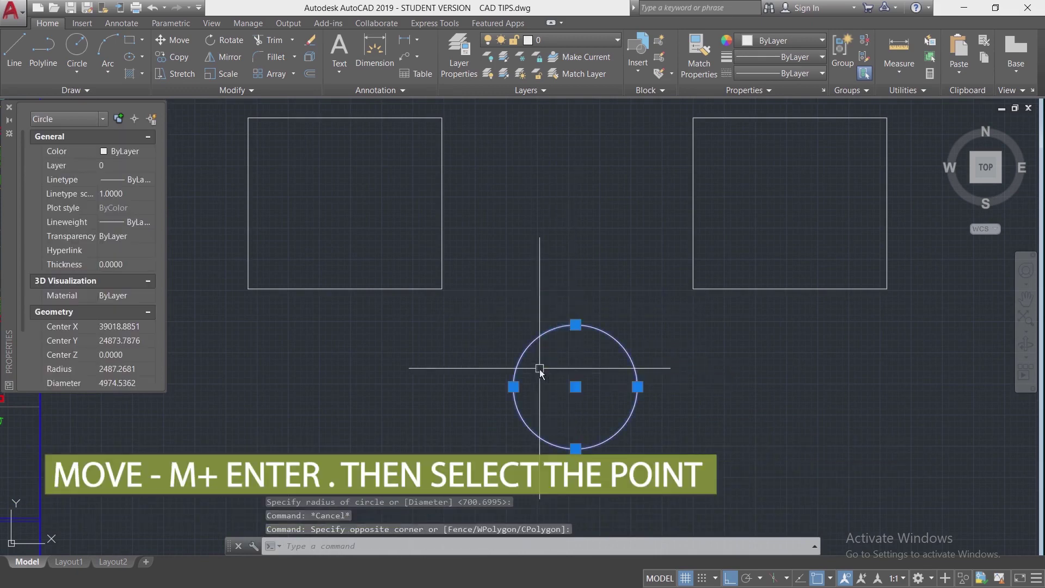
{"action": "key", "text": "Return"}
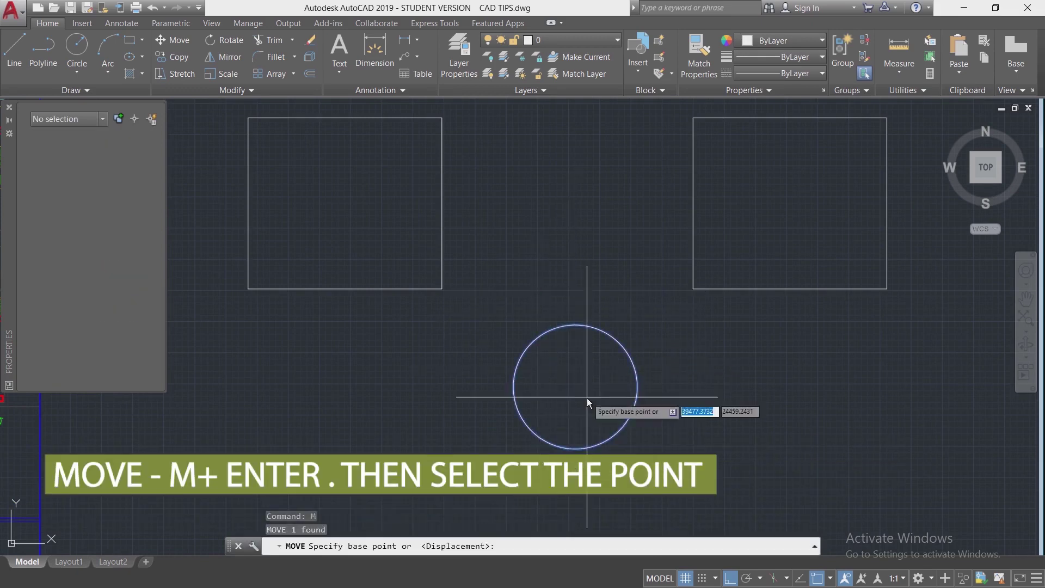
{"action": "left_click", "coordinate": [575, 390]}
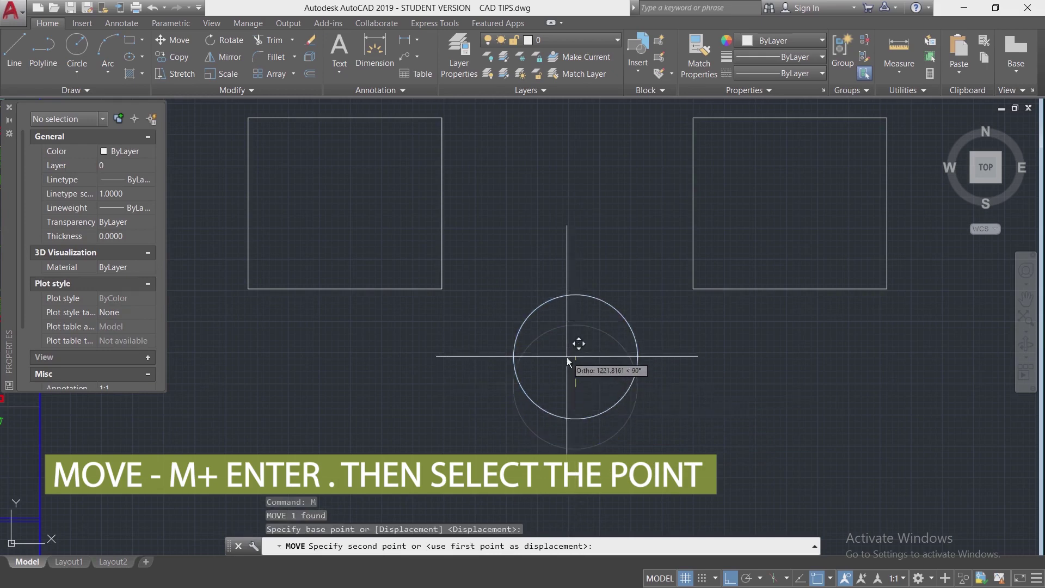
{"action": "right_click", "coordinate": [576, 266], "text": "shift"}
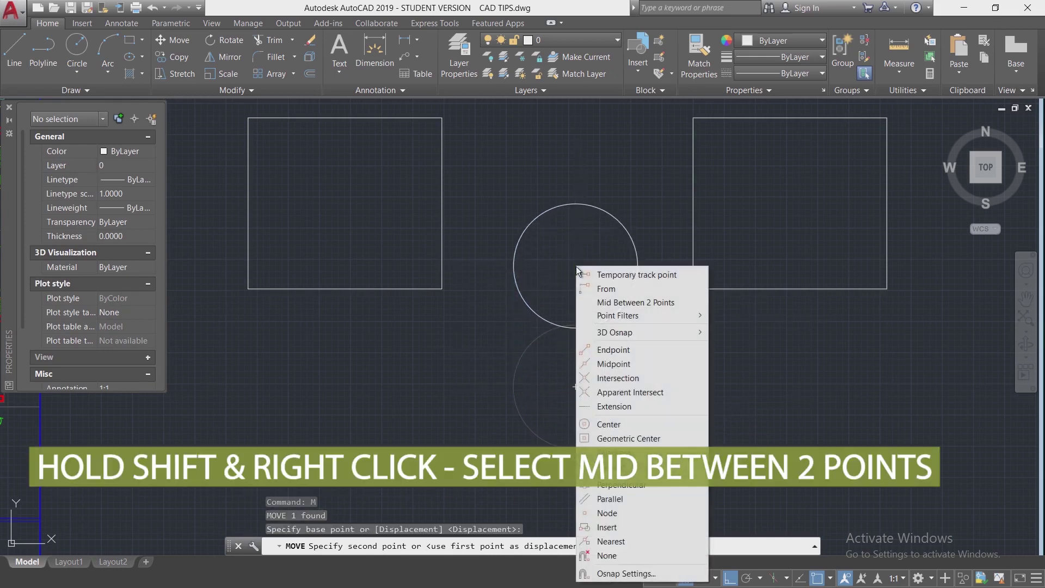
{"action": "left_click", "coordinate": [616, 307]}
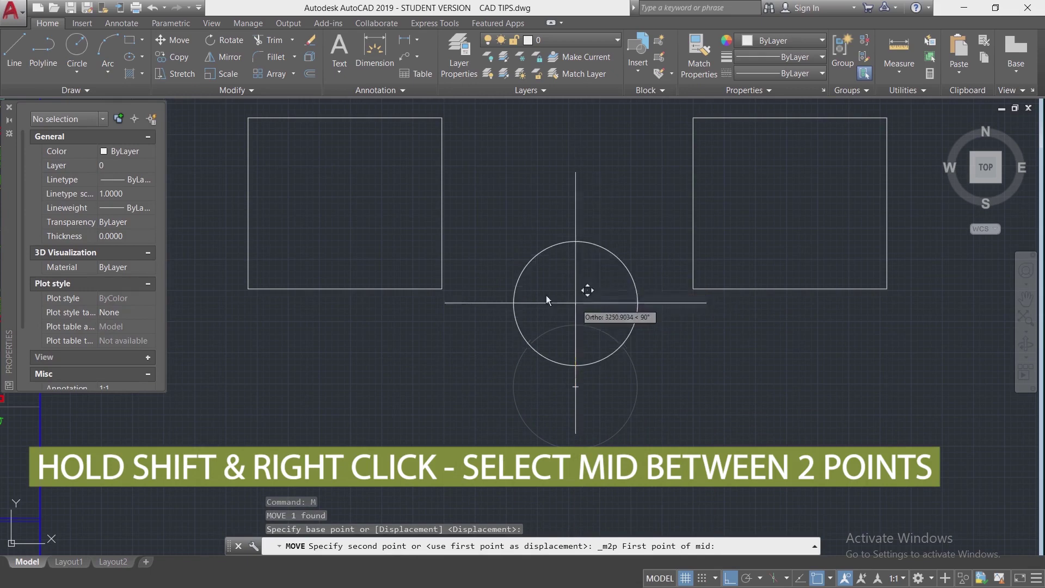
{"action": "left_click", "coordinate": [439, 205]}
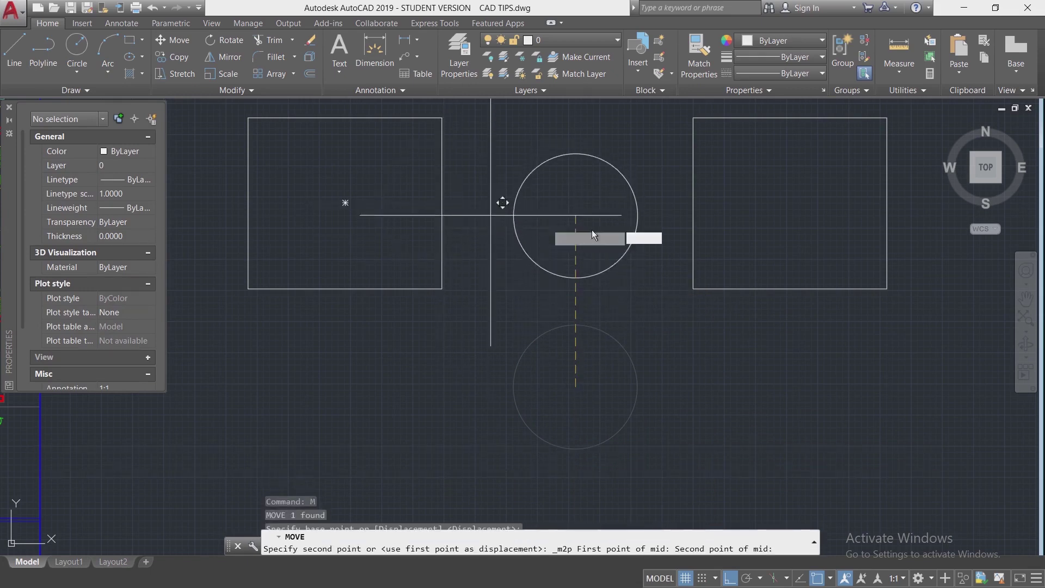
{"action": "left_click", "coordinate": [703, 200]}
{"action": "scroll", "coordinate": [626, 256], "scroll_direction": "down", "scroll_amount": 2}
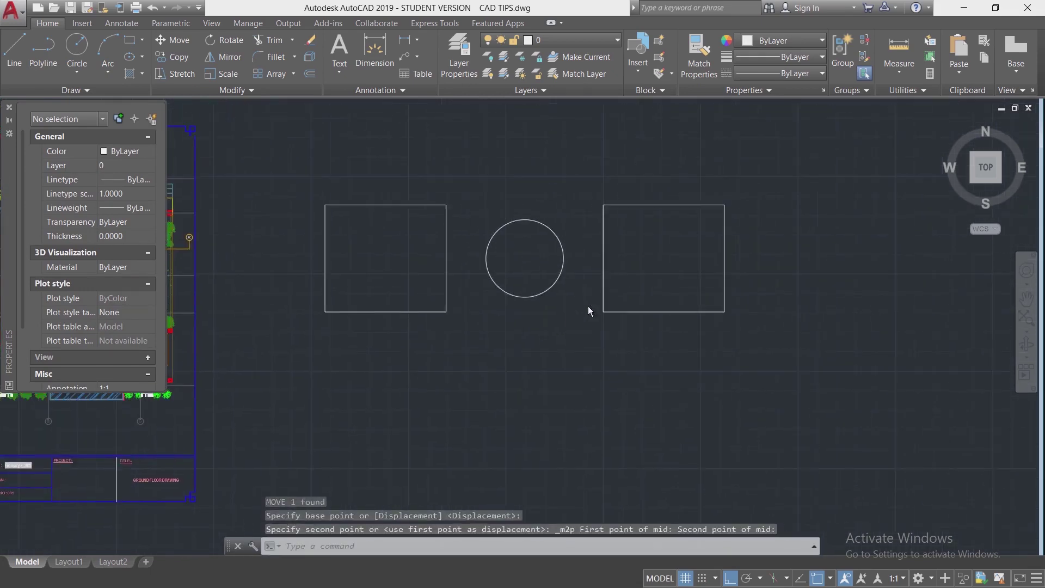
- Erase the circle between the two rectangles
{"action": "left_click", "coordinate": [546, 336]}
{"action": "left_click", "coordinate": [502, 264]}
{"action": "key", "text": "Delete"}
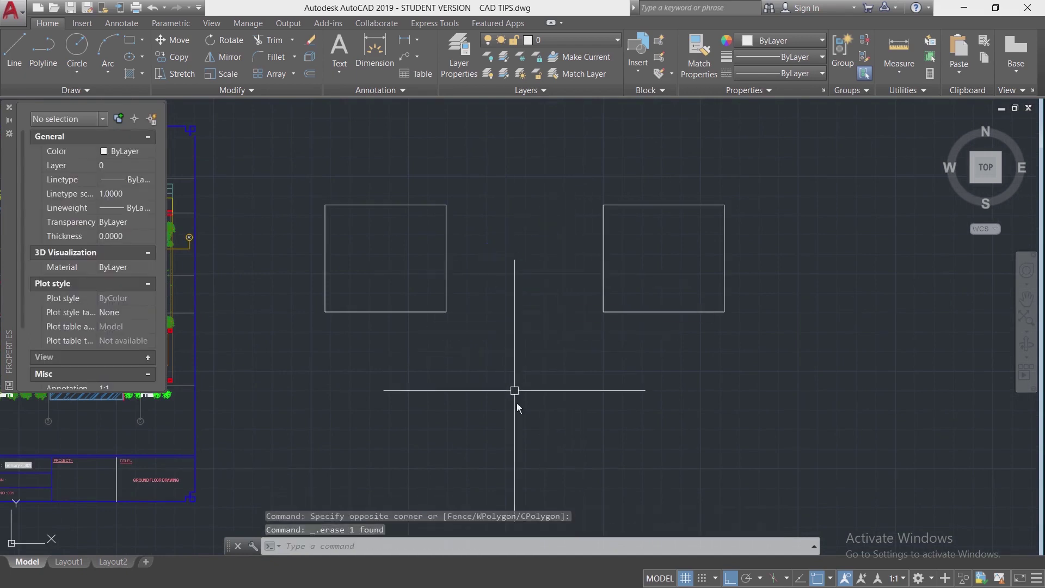
- Draw a smaller circle of about 1605 radius below the gap between the two rectangles
{"action": "type", "text": "c"}
{"action": "key", "text": "space"}
{"action": "left_click", "coordinate": [523, 430]}
{"action": "left_click", "coordinate": [524, 456]}
{"action": "key", "text": "Escape"}
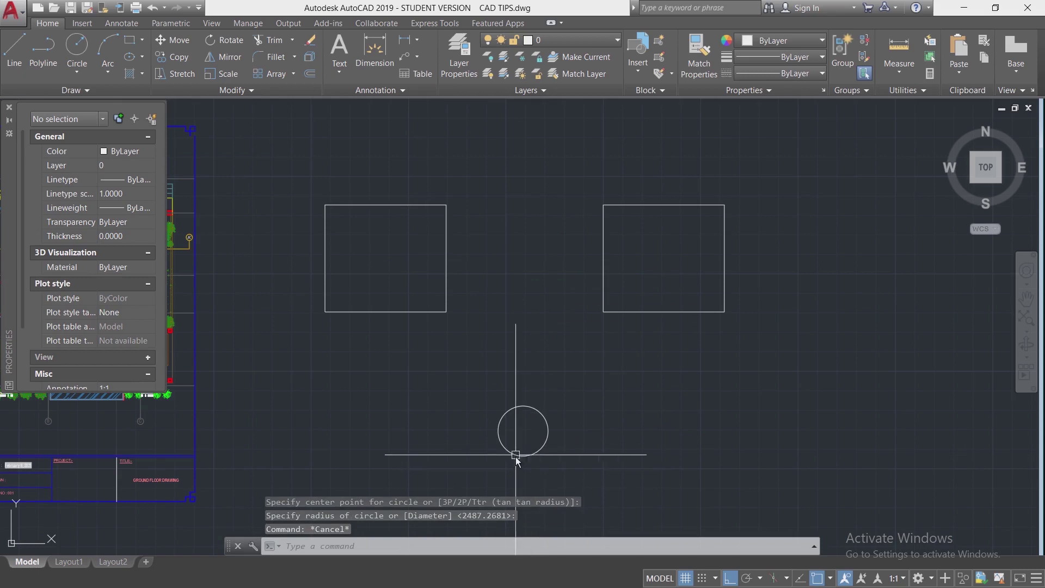
- Move the smaller circle by its center to the Mid Between 2 Points of the midpoints of the rectangles' facing edges
{"action": "left_click", "coordinate": [516, 456]}
{"action": "scroll", "coordinate": [515, 457], "scroll_direction": "up", "scroll_amount": 4}
{"action": "type", "text": "M"}
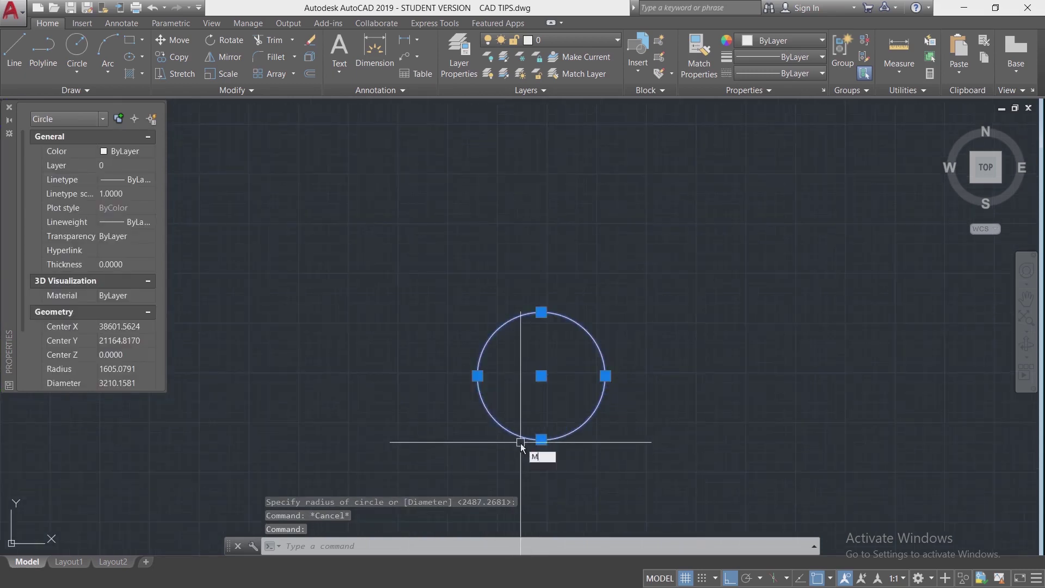
{"action": "key", "text": "space"}
{"action": "left_click", "coordinate": [542, 376]}
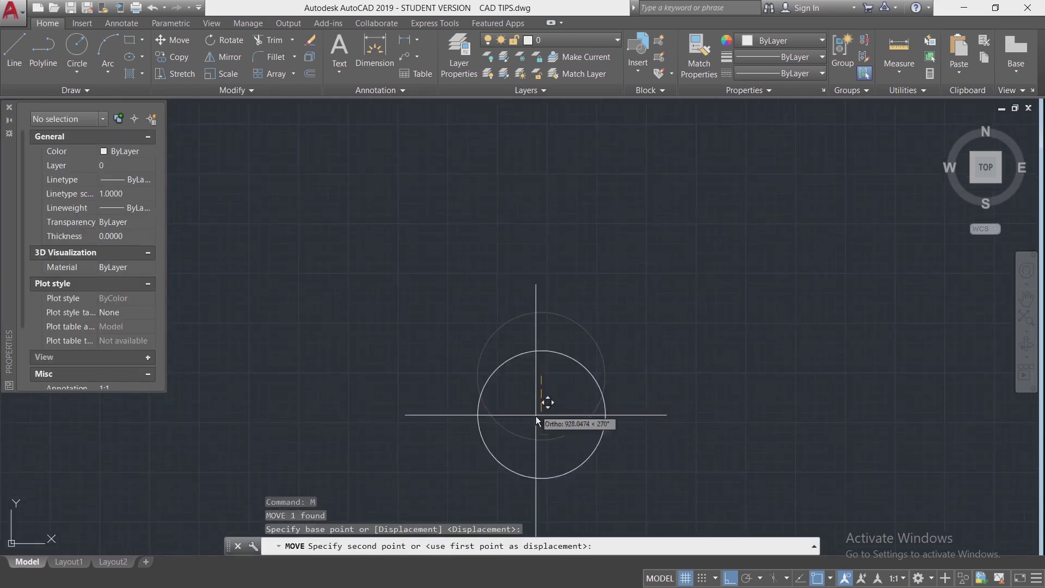
{"action": "scroll", "coordinate": [536, 416], "scroll_direction": "down", "scroll_amount": 3}
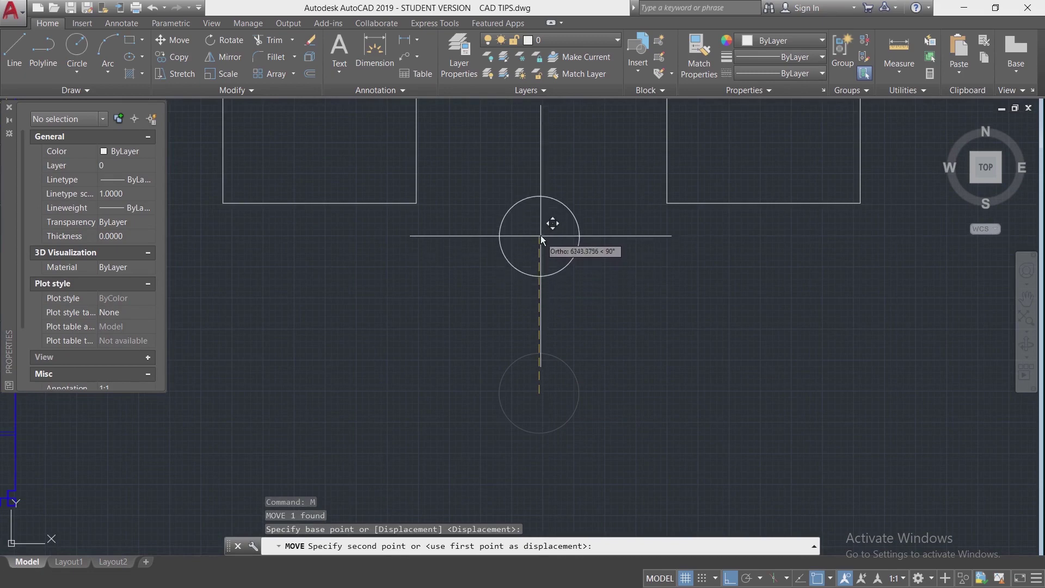
{"action": "right_click", "coordinate": [540, 231], "text": "shift"}
{"action": "left_click", "coordinate": [588, 267]}
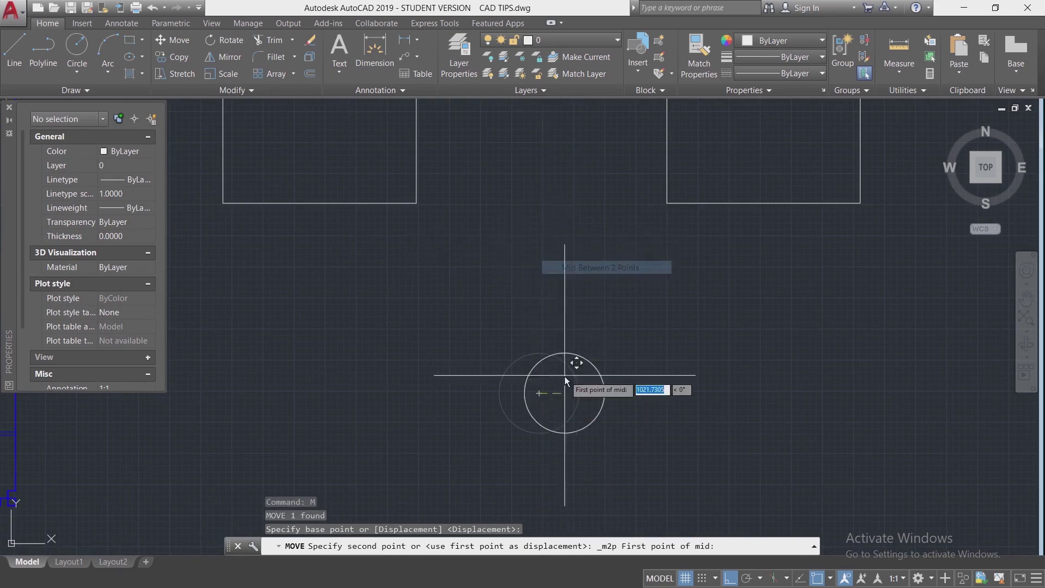
{"action": "scroll", "coordinate": [564, 376], "scroll_direction": "down", "scroll_amount": 3}
{"action": "left_click", "coordinate": [506, 275]}
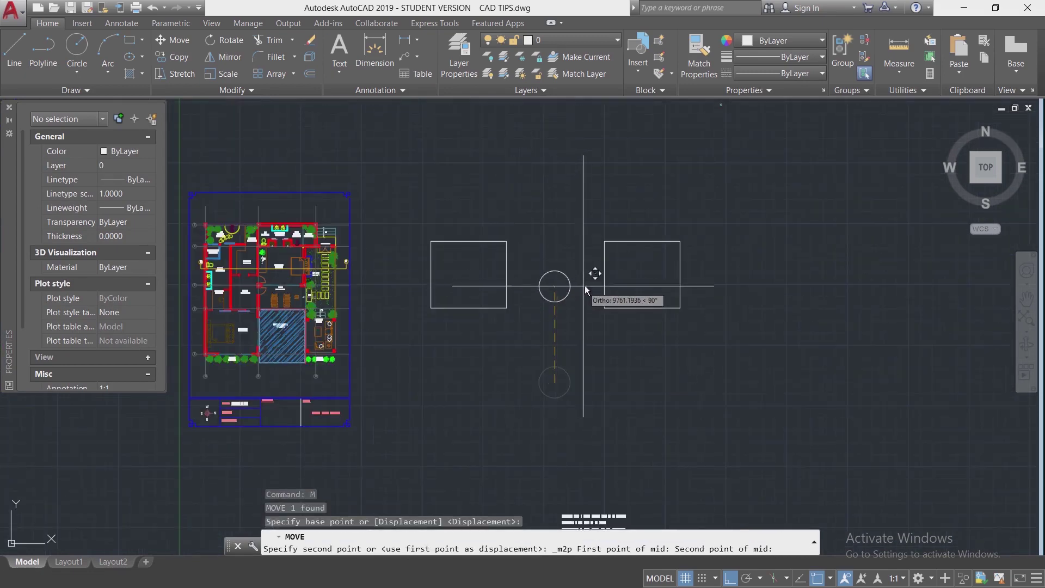
{"action": "left_click", "coordinate": [605, 274]}
- Check the numbered list of tips beside the floor plan for the topic after MID BETWEEN 2 POINTS
{"action": "scroll", "coordinate": [554, 297], "scroll_direction": "up", "scroll_amount": 4}
{"action": "scroll", "coordinate": [518, 312], "scroll_direction": "down", "scroll_amount": 4}
{"action": "middle_click_drag", "start_coordinate": [519, 312], "coordinate": [884, 318]}
{"action": "scroll", "coordinate": [437, 269], "scroll_direction": "up", "scroll_amount": 4}
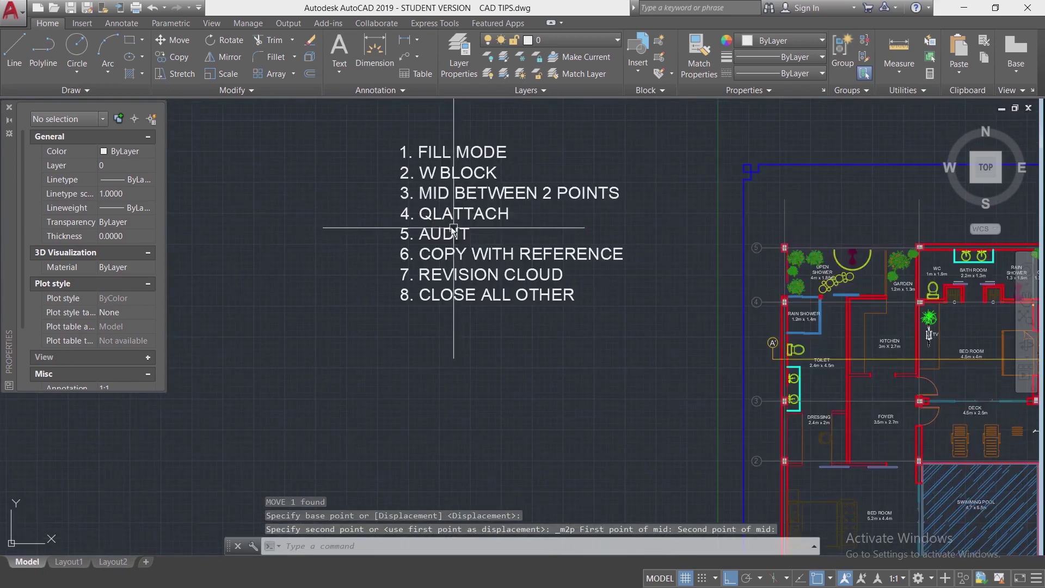
{"action": "scroll", "coordinate": [456, 231], "scroll_direction": "up", "scroll_amount": 2}
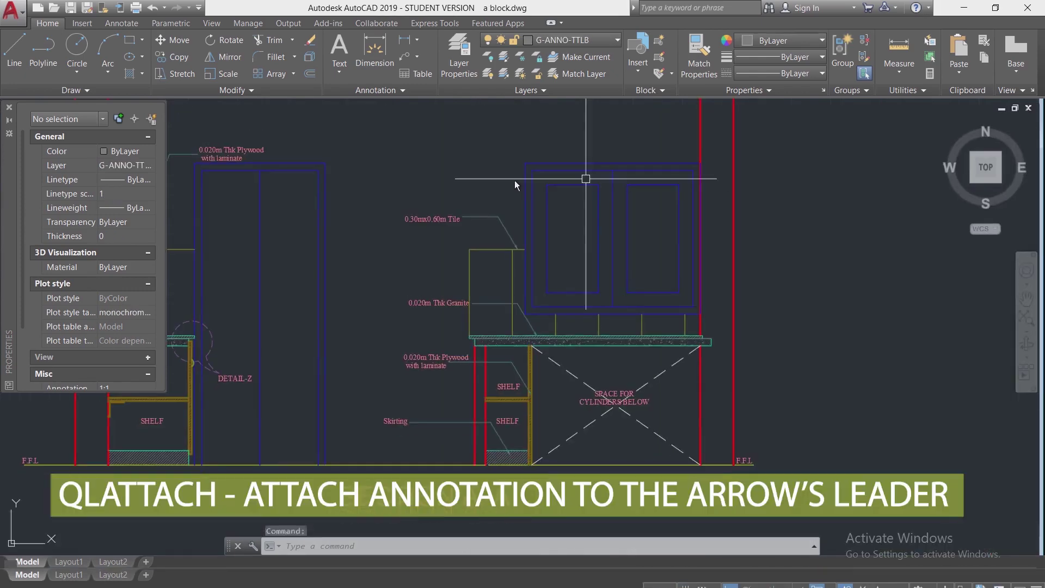
- In a block.dwg, attach the 0.30mx0.60m Tile annotation to its arrow leader with QLATTACH
{"action": "scroll", "coordinate": [514, 181], "scroll_direction": "up", "scroll_amount": 4}
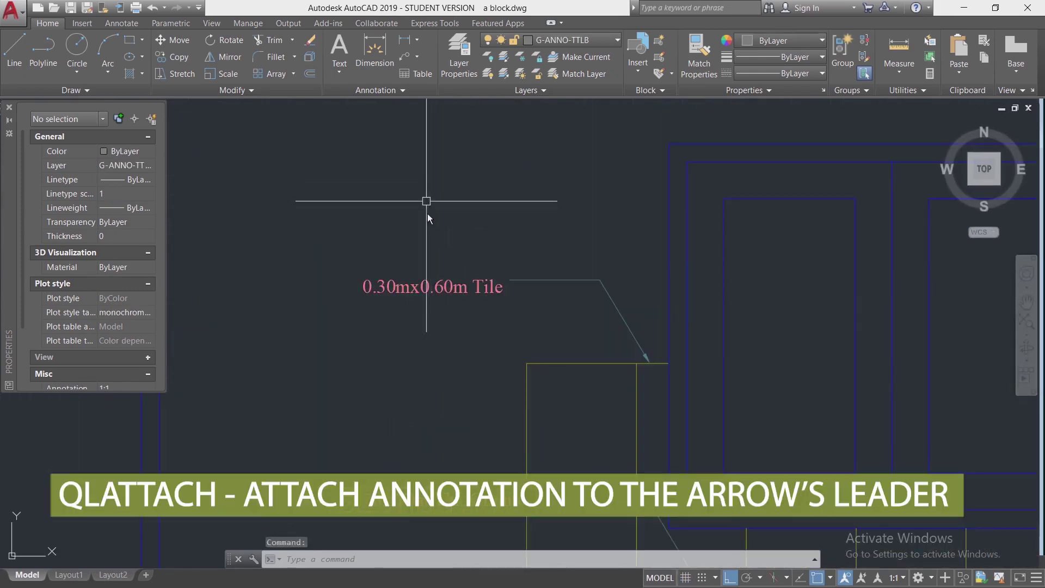
{"action": "scroll", "coordinate": [439, 321], "scroll_direction": "down", "scroll_amount": 1}
{"action": "scroll", "coordinate": [466, 341], "scroll_direction": "up", "scroll_amount": 1}
{"action": "scroll", "coordinate": [466, 340], "scroll_direction": "down", "scroll_amount": 3}
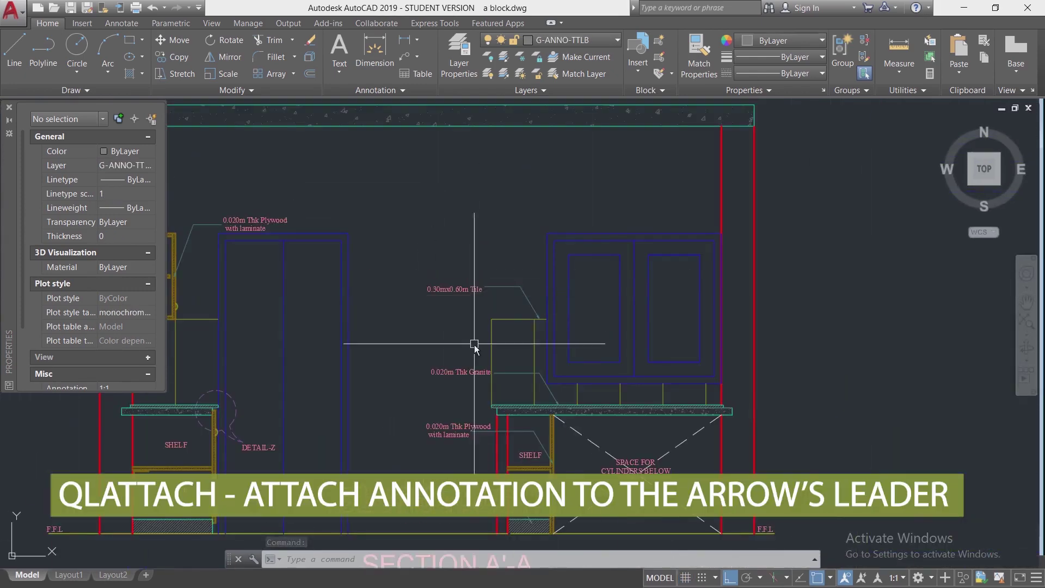
{"action": "scroll", "coordinate": [474, 374], "scroll_direction": "down", "scroll_amount": 1}
{"action": "scroll", "coordinate": [485, 288], "scroll_direction": "up", "scroll_amount": 3}
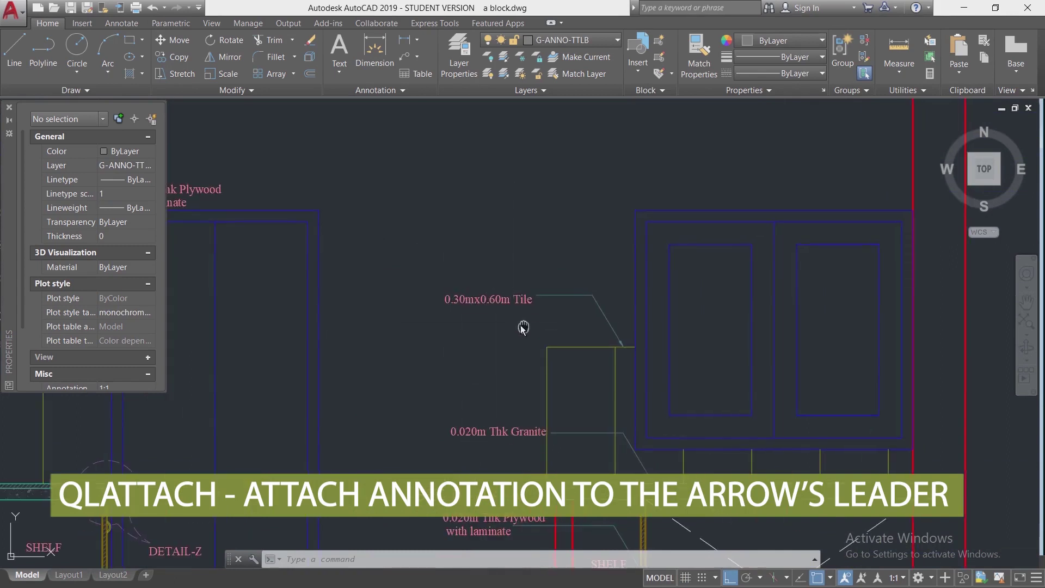
{"action": "scroll", "coordinate": [520, 321], "scroll_direction": "up", "scroll_amount": 5}
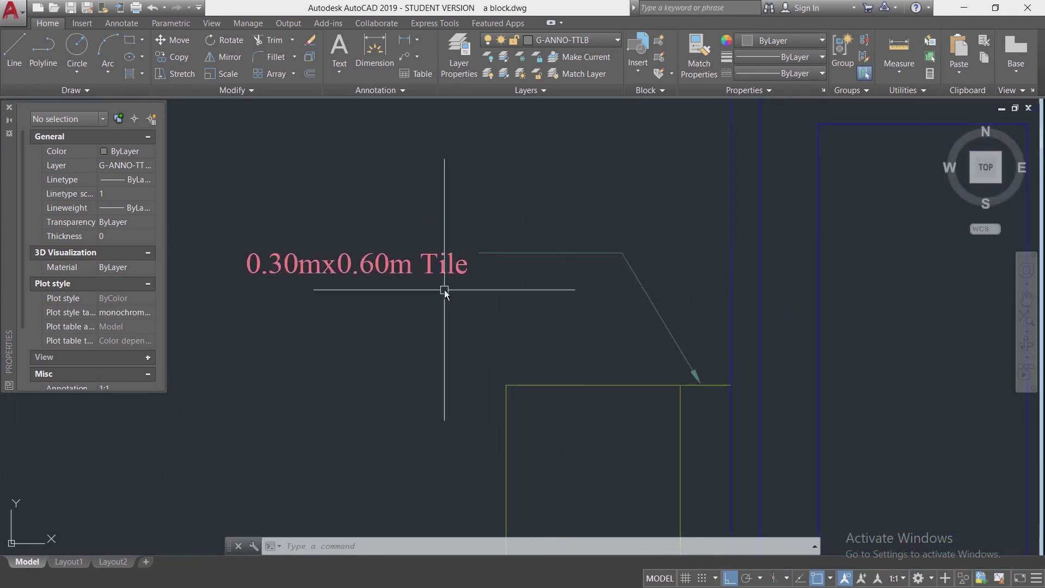
{"action": "type", "text": "QLA"}
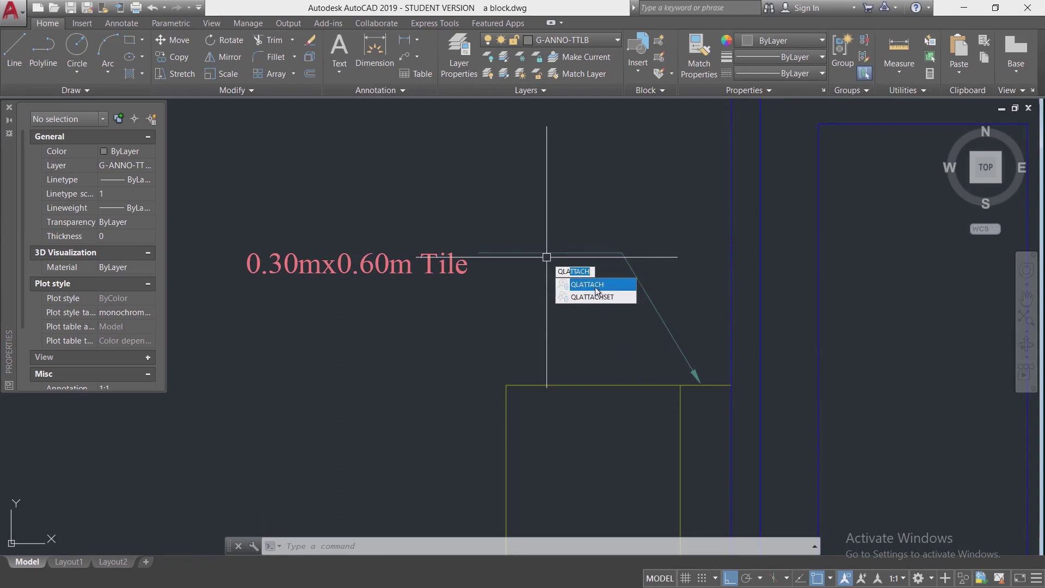
{"action": "left_click", "coordinate": [596, 289]}
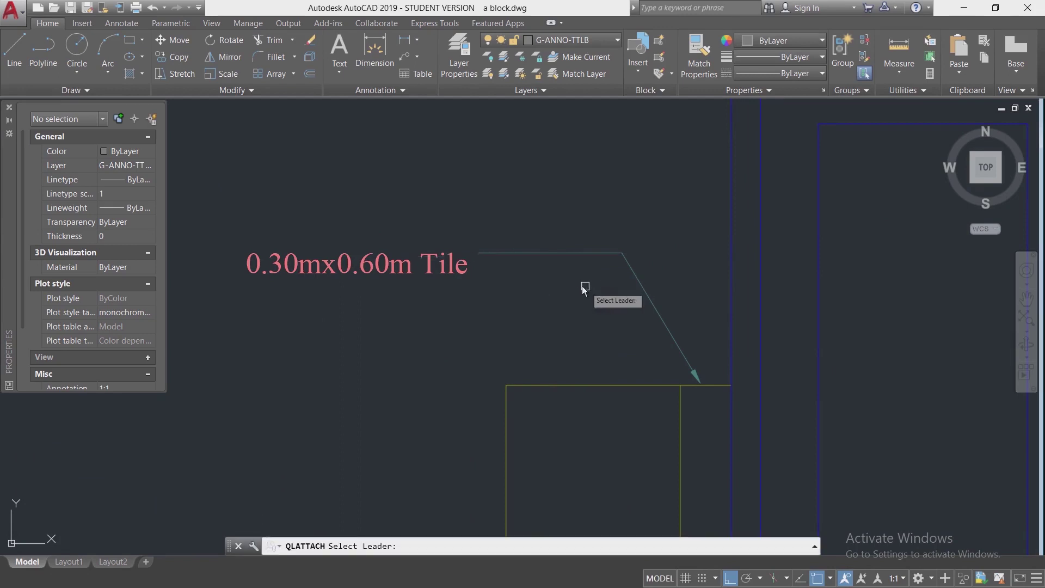
{"action": "left_click", "coordinate": [580, 253]}
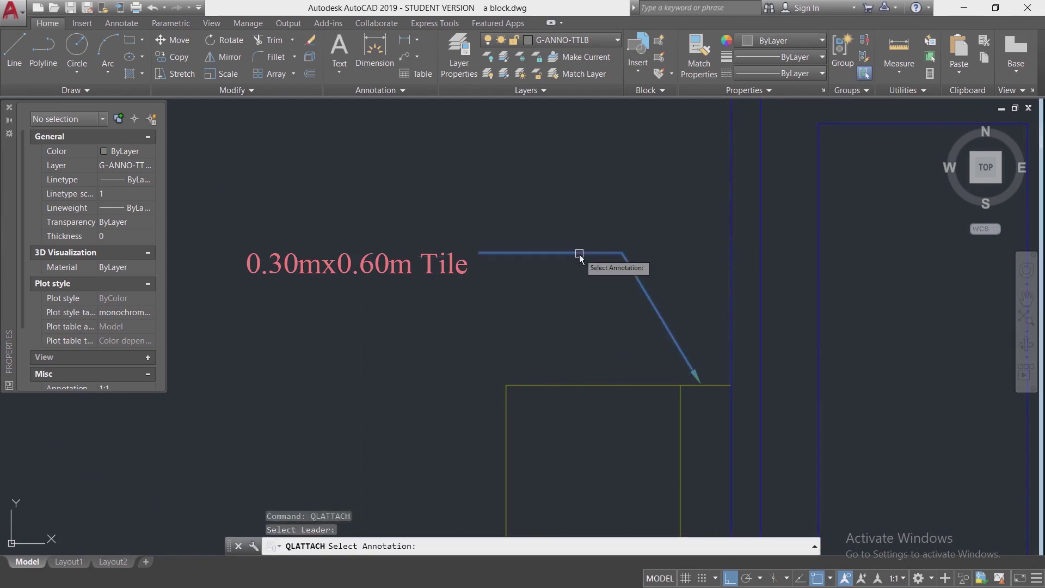
{"action": "left_click", "coordinate": [391, 272]}
- Move the attached 0.30mx0.60m Tile text straight down and back up above its original height to test the leader connection
{"action": "scroll", "coordinate": [545, 215], "scroll_direction": "down", "scroll_amount": 1}
{"action": "left_click", "coordinate": [452, 252]}
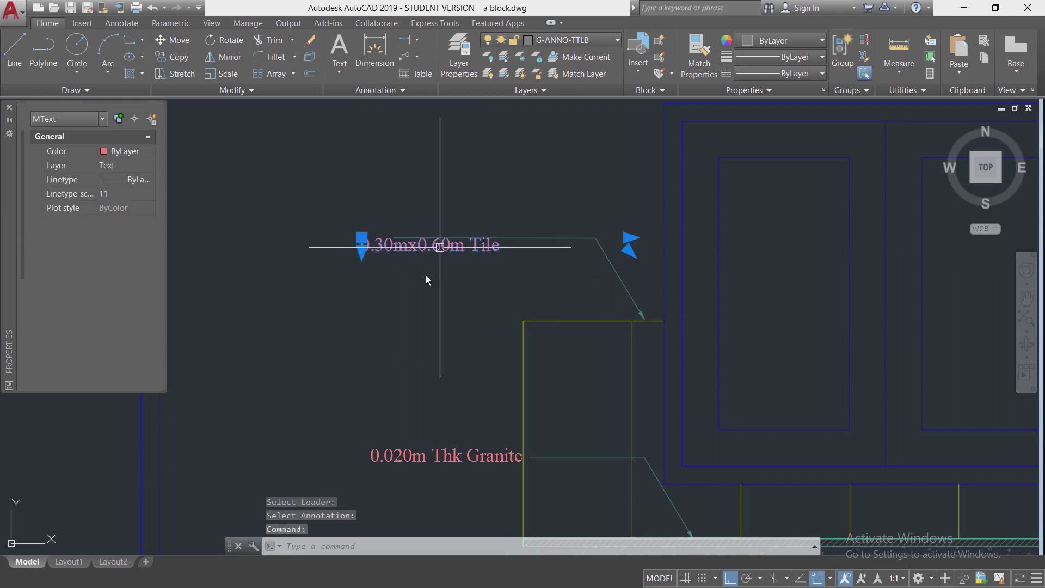
{"action": "left_click", "coordinate": [359, 243]}
{"action": "left_click", "coordinate": [354, 299]}
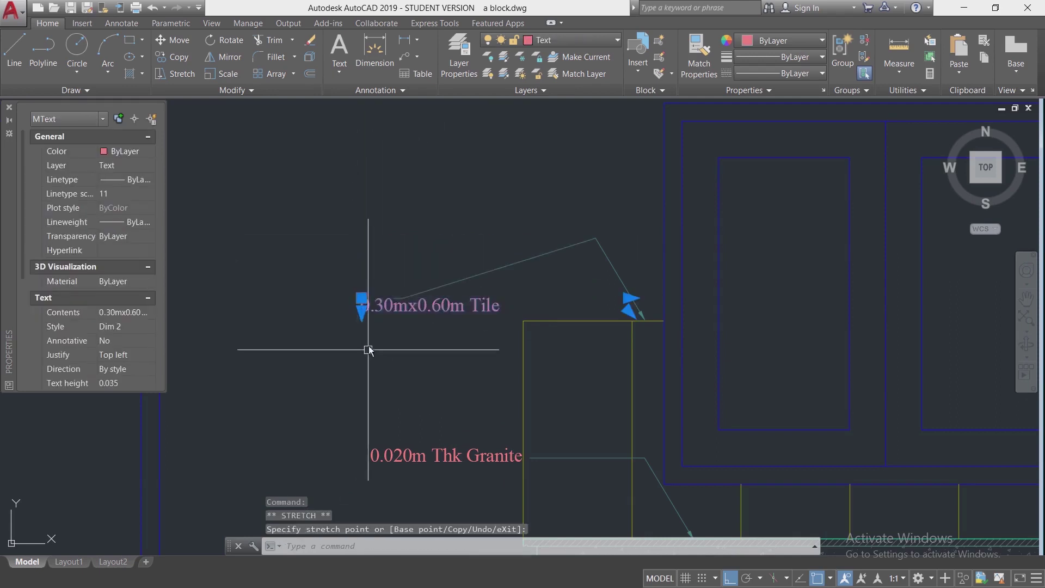
{"action": "left_click", "coordinate": [357, 295]}
{"action": "left_click", "coordinate": [357, 295]}
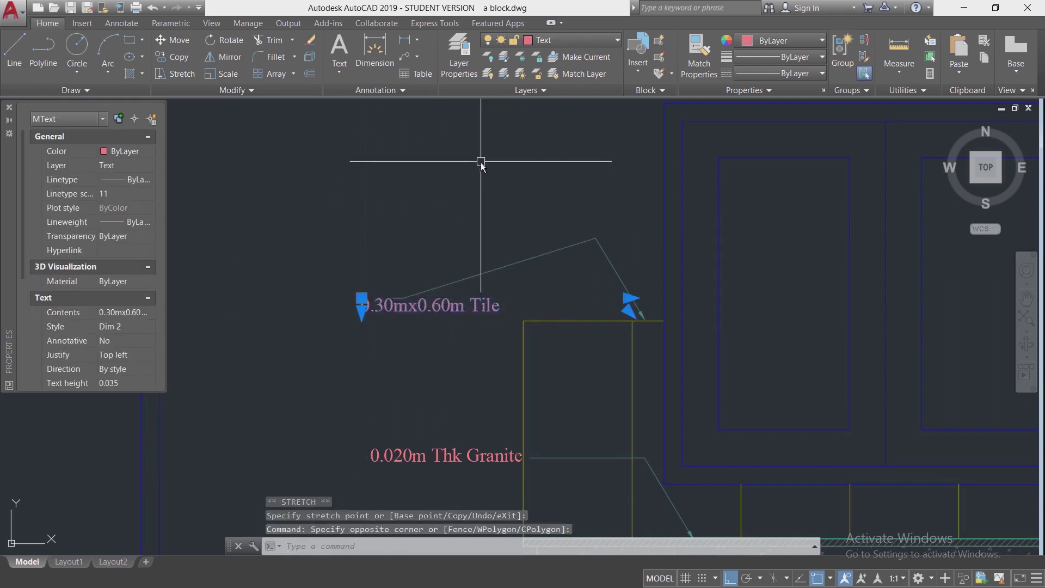
{"action": "left_click", "coordinate": [362, 298]}
{"action": "left_click", "coordinate": [435, 196]}
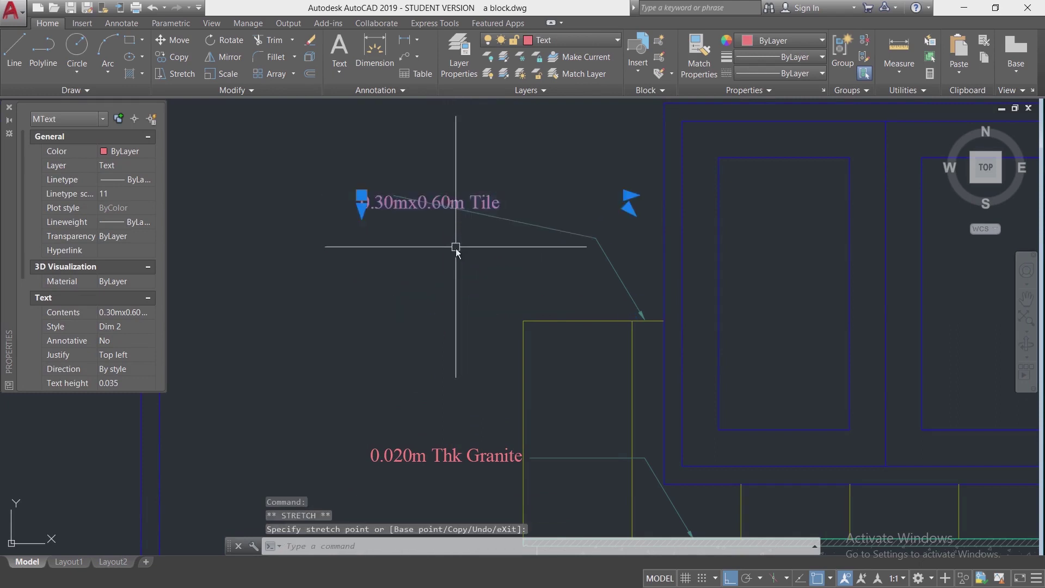
- Reposition the 0.30mx0.60m Tile text to the right, down, and finally far up to the left of its leader arrow
{"action": "left_click", "coordinate": [363, 194]}
{"action": "left_click", "coordinate": [524, 185]}
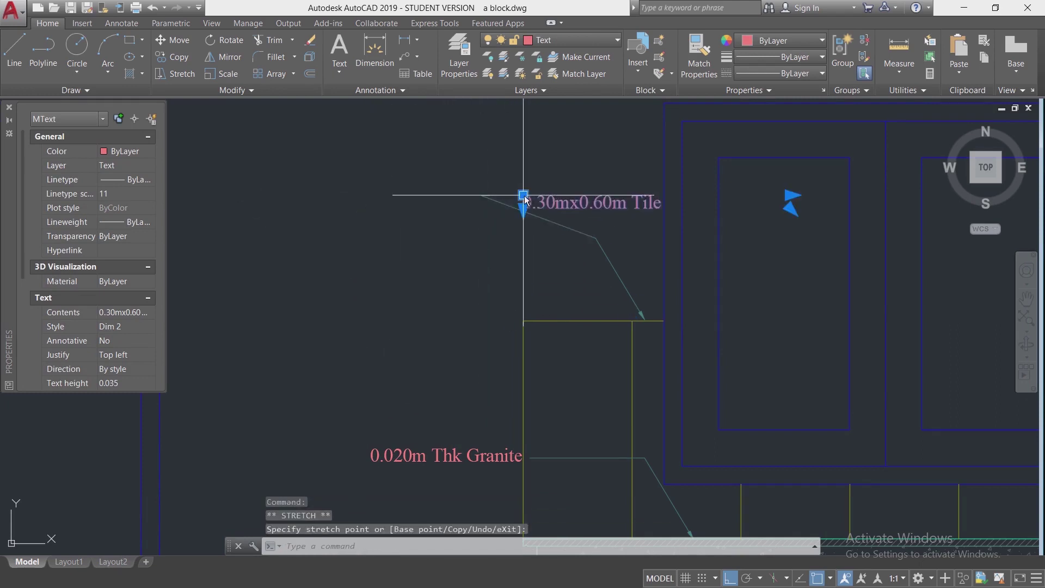
{"action": "left_click", "coordinate": [523, 282]}
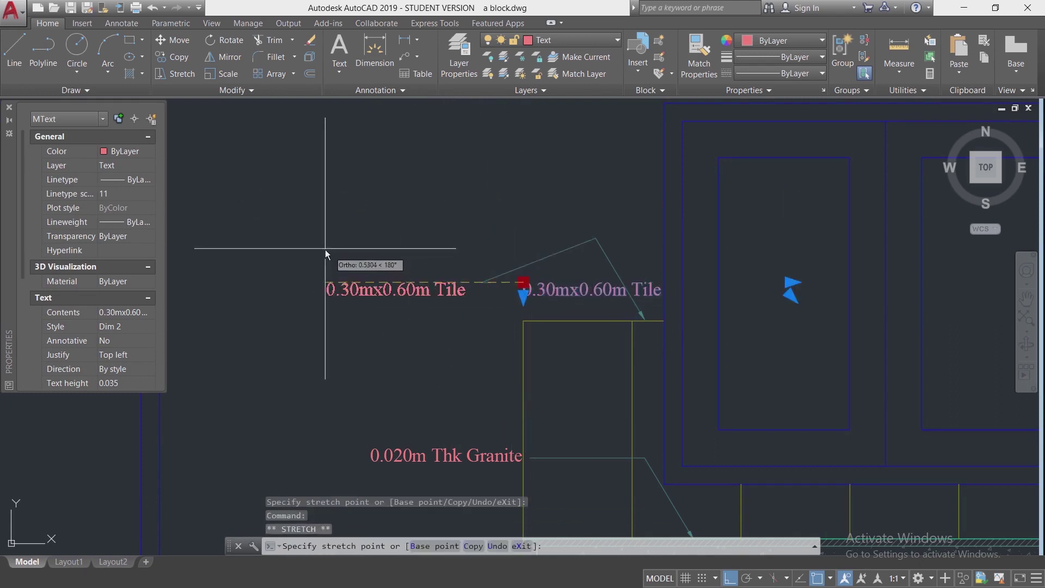
{"action": "left_click", "coordinate": [326, 133]}
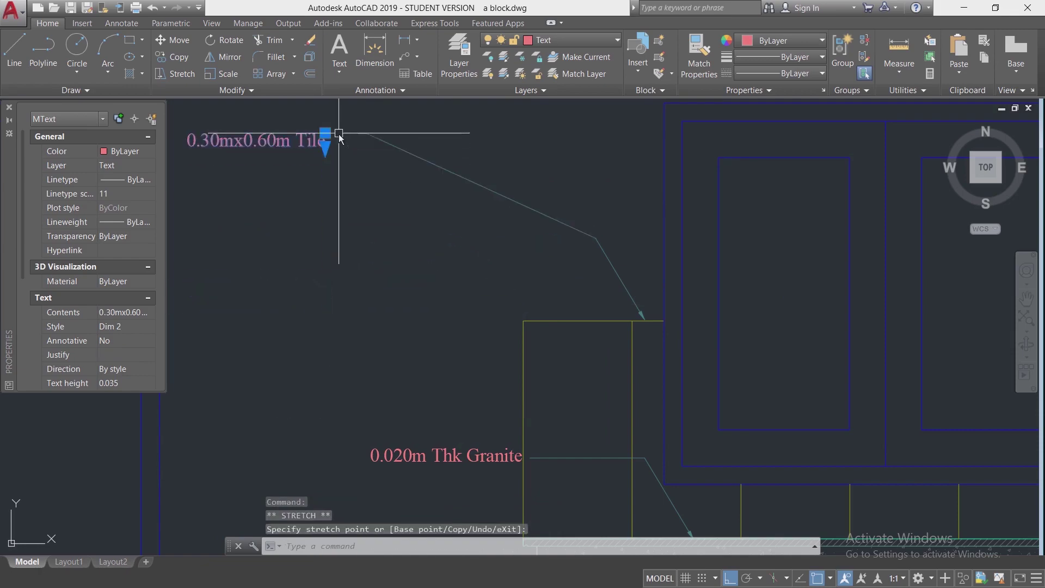
- Move the attached 0.30mx0.60m Tile text back down to roughly the height of the box's top edge
{"action": "scroll", "coordinate": [536, 345], "scroll_direction": "down", "scroll_amount": 2}
{"action": "scroll", "coordinate": [351, 222], "scroll_direction": "up", "scroll_amount": 2}
{"action": "left_click", "coordinate": [444, 214]}
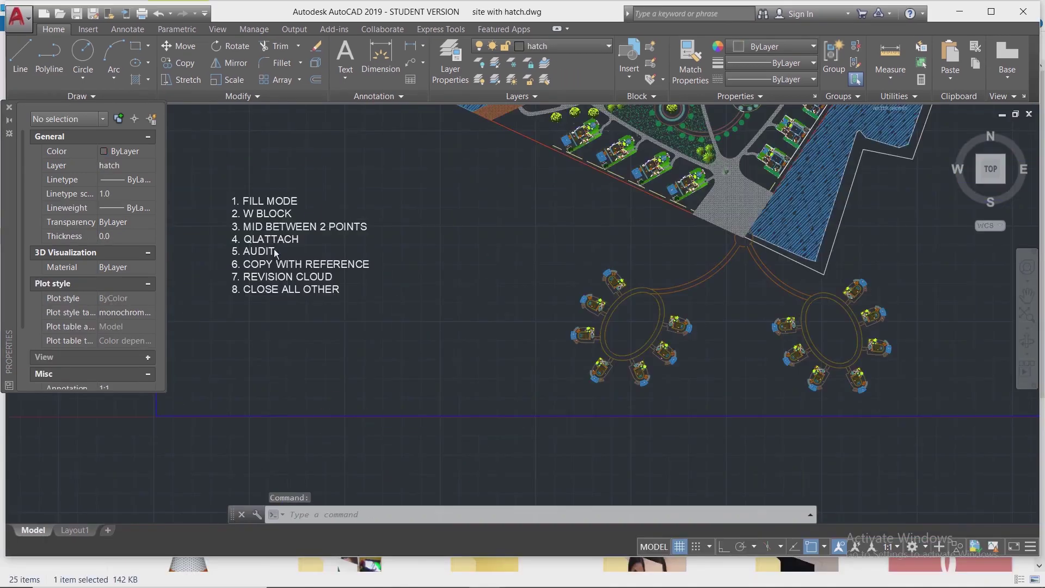
- Run AUDIT on site with hatch.dwg and choose to fix any errors detected
{"action": "scroll", "coordinate": [344, 276], "scroll_direction": "up", "scroll_amount": 5}
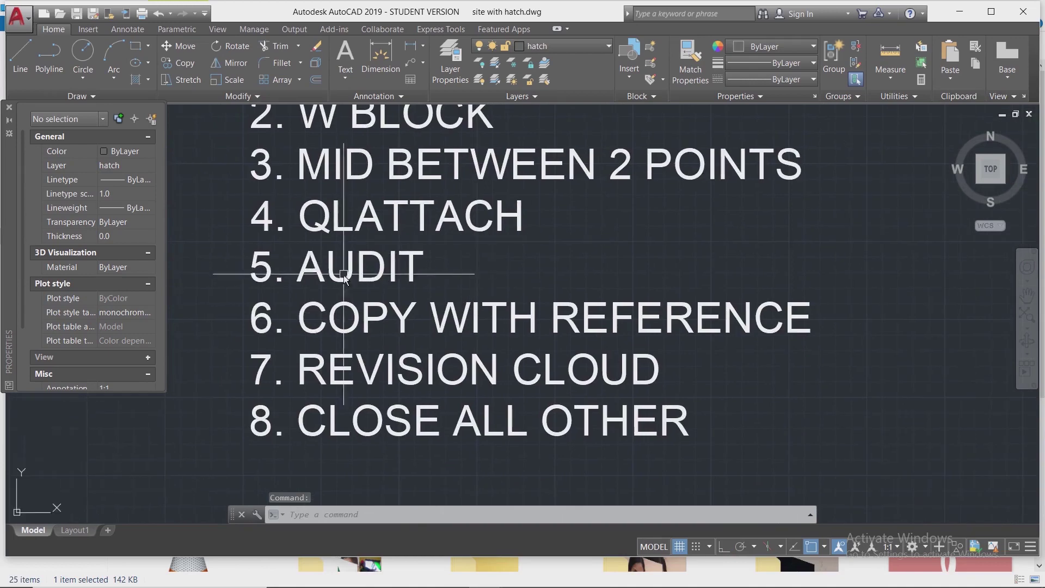
{"action": "scroll", "coordinate": [344, 276], "scroll_direction": "down", "scroll_amount": 6}
{"action": "middle_click_drag", "start_coordinate": [550, 289], "coordinate": [464, 359]}
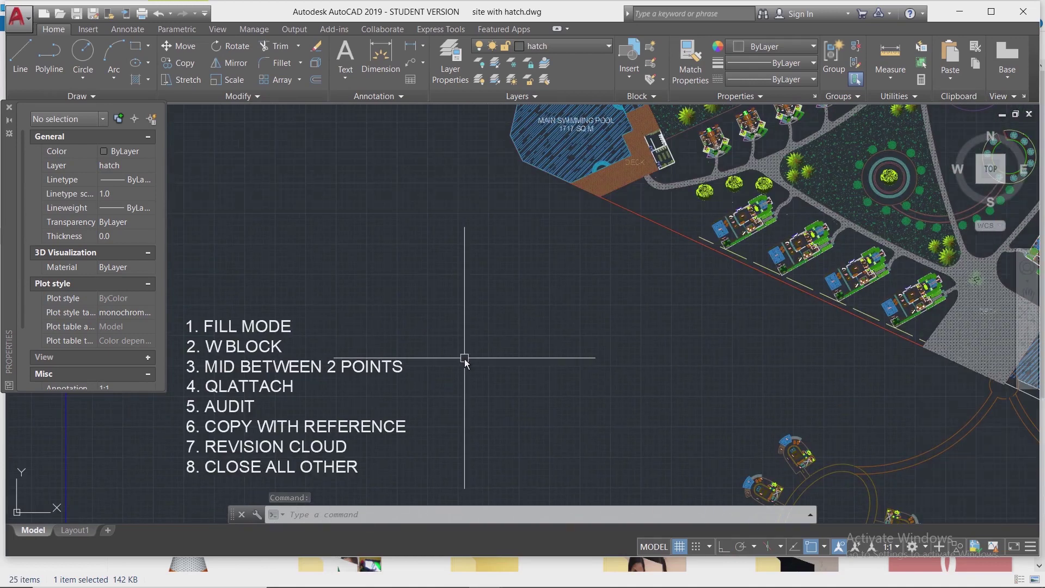
{"action": "type", "text": "UD"}
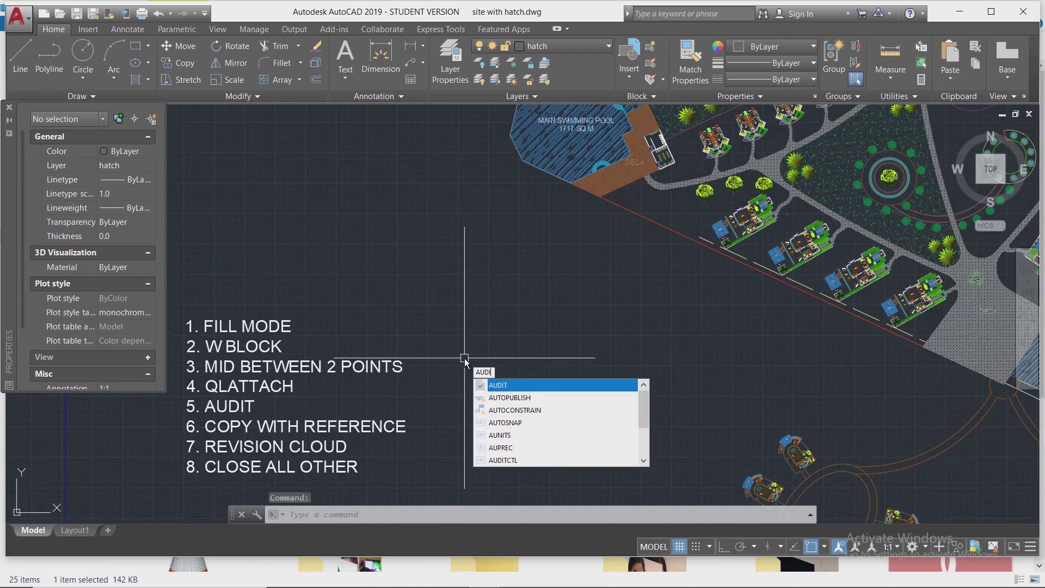
{"action": "type", "text": "I"}
{"action": "key", "text": "Return"}
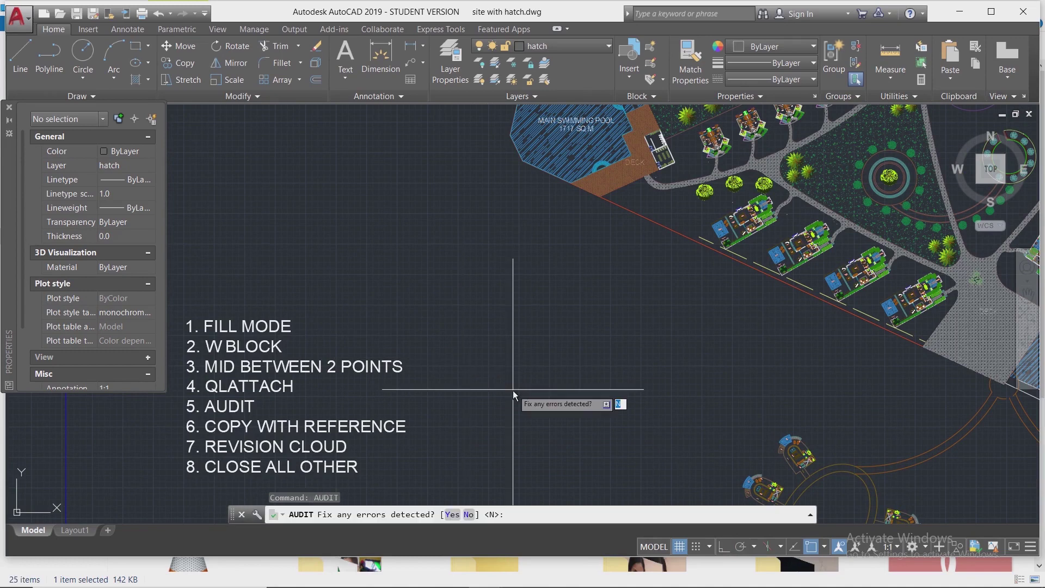
{"action": "type", "text": "Y"}
{"action": "key", "text": "Return"}
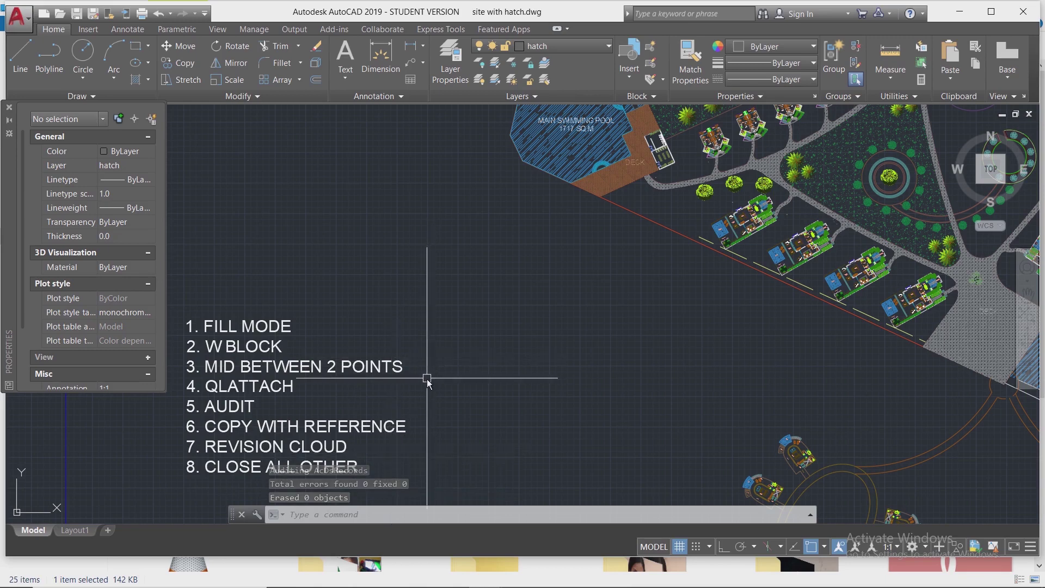
- Switch to CAD TIPS.dwg and undo the last group paste in SECTION A'-A
{"action": "middle_click_drag", "start_coordinate": [460, 350], "coordinate": [514, 323]}
{"action": "mouse_move", "coordinate": [435, 572]}
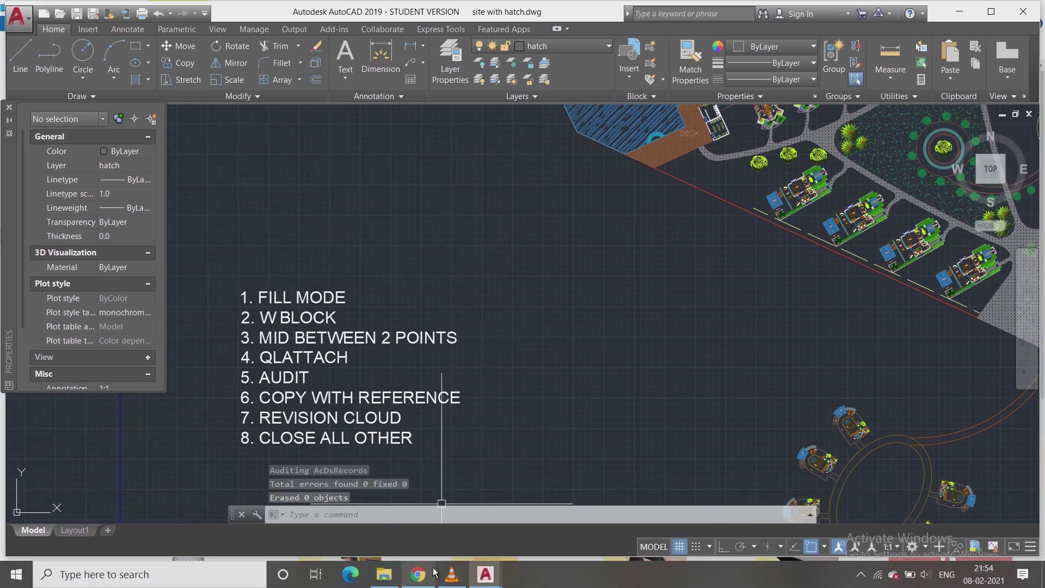
{"action": "mouse_move", "coordinate": [486, 580]}
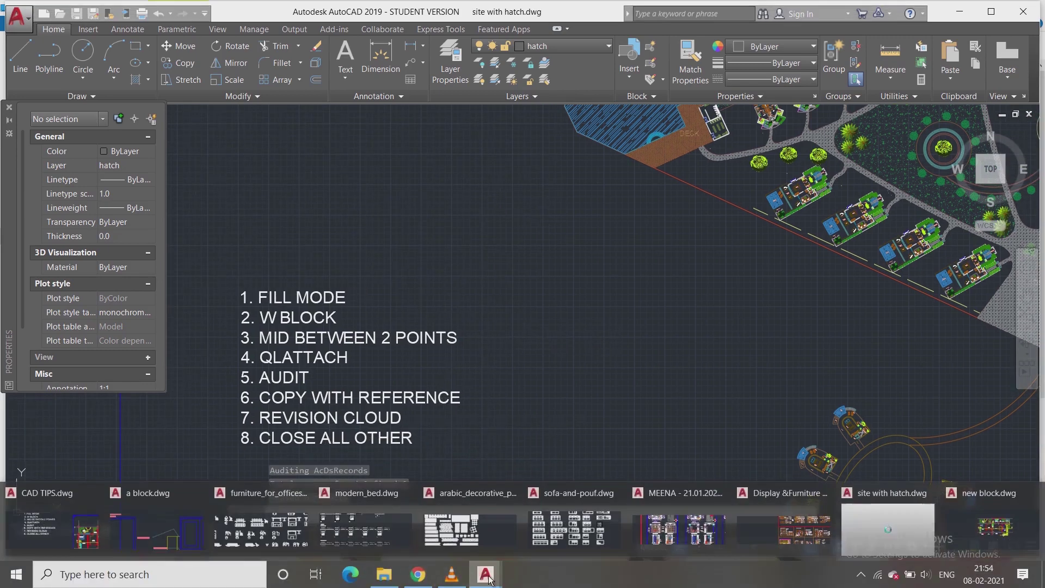
{"action": "left_click", "coordinate": [26, 531]}
{"action": "key", "text": "ctrl+z"}
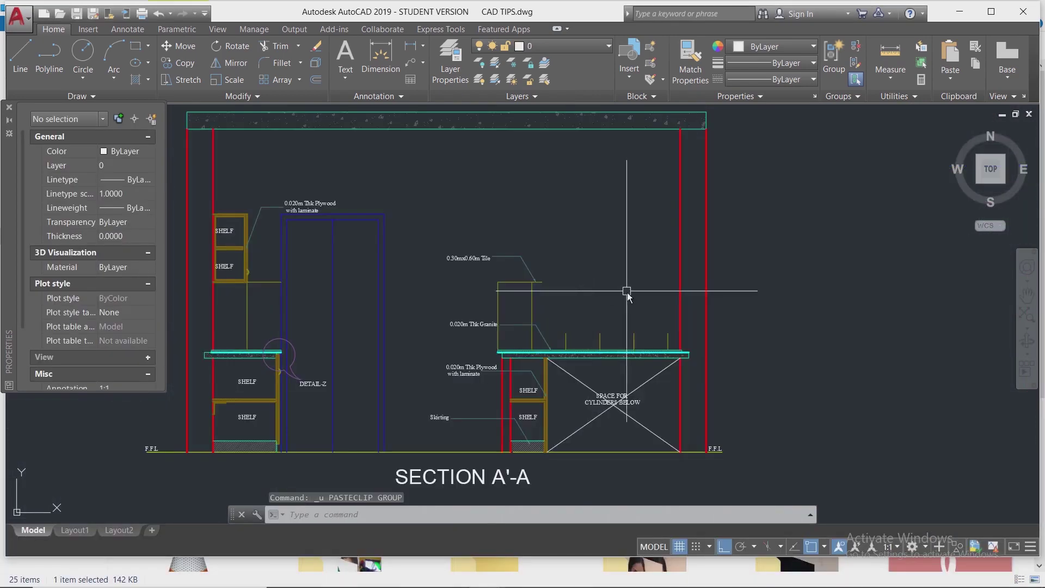
{"action": "scroll", "coordinate": [554, 273], "scroll_direction": "up", "scroll_amount": 3}
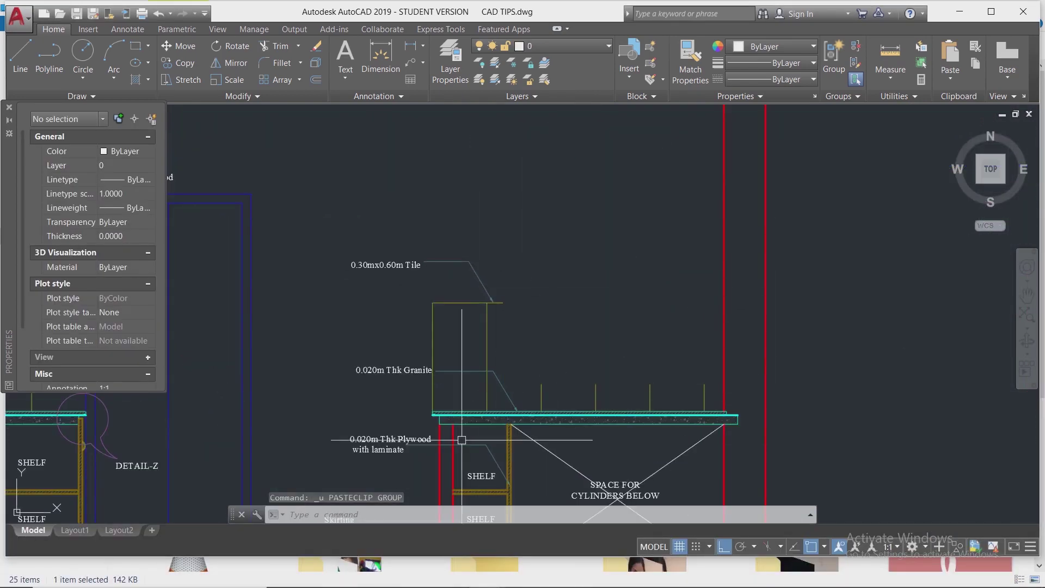
- In a block.dwg, copy the blue window frame above the counter with the upper-left corner of the adjacent box as base point
{"action": "mouse_move", "coordinate": [486, 575]}
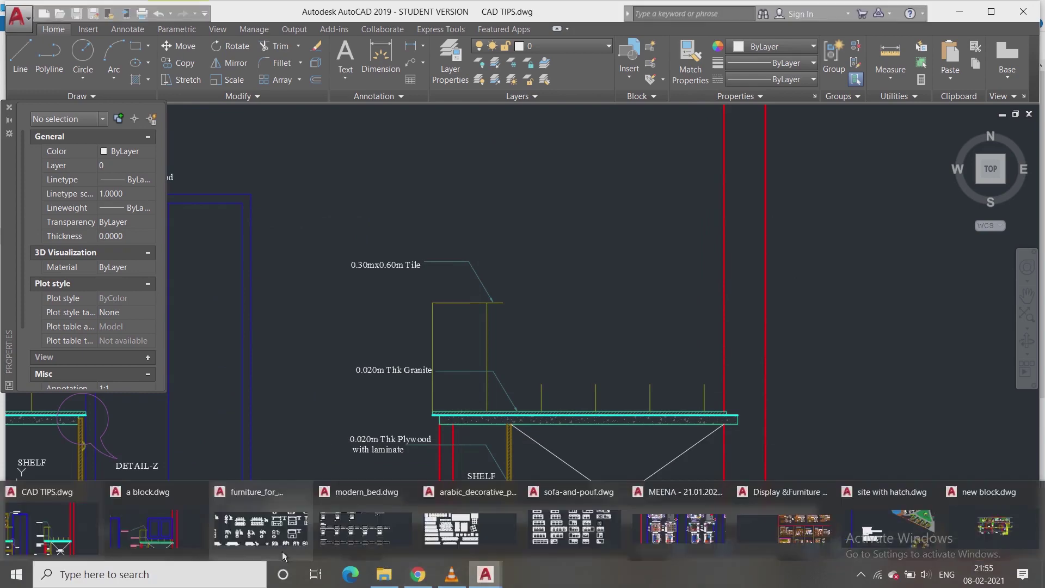
{"action": "left_click", "coordinate": [143, 538]}
{"action": "scroll", "coordinate": [475, 207], "scroll_direction": "down", "scroll_amount": 3}
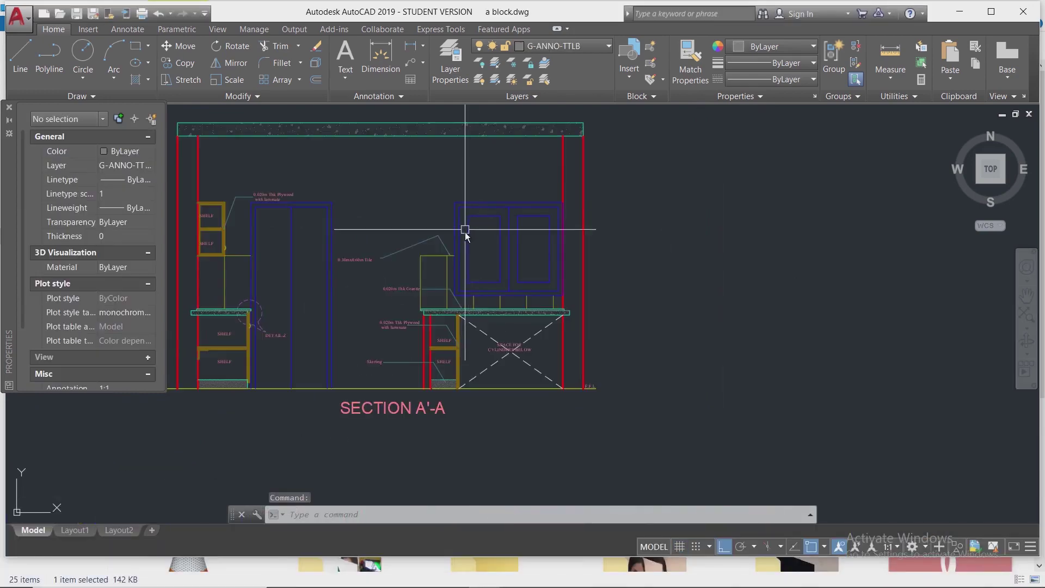
{"action": "scroll", "coordinate": [518, 350], "scroll_direction": "up", "scroll_amount": 3}
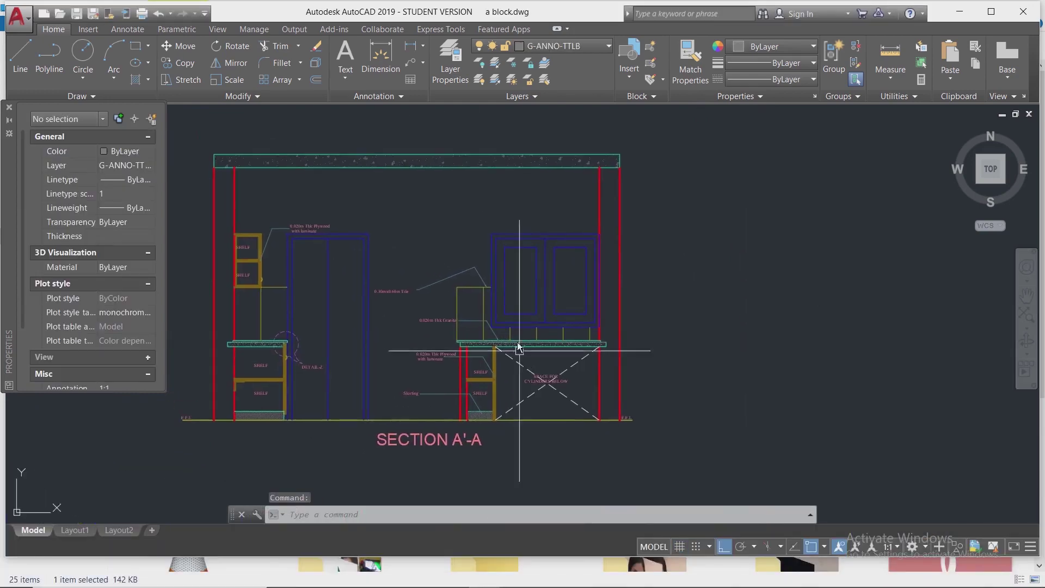
{"action": "left_click", "coordinate": [476, 195]}
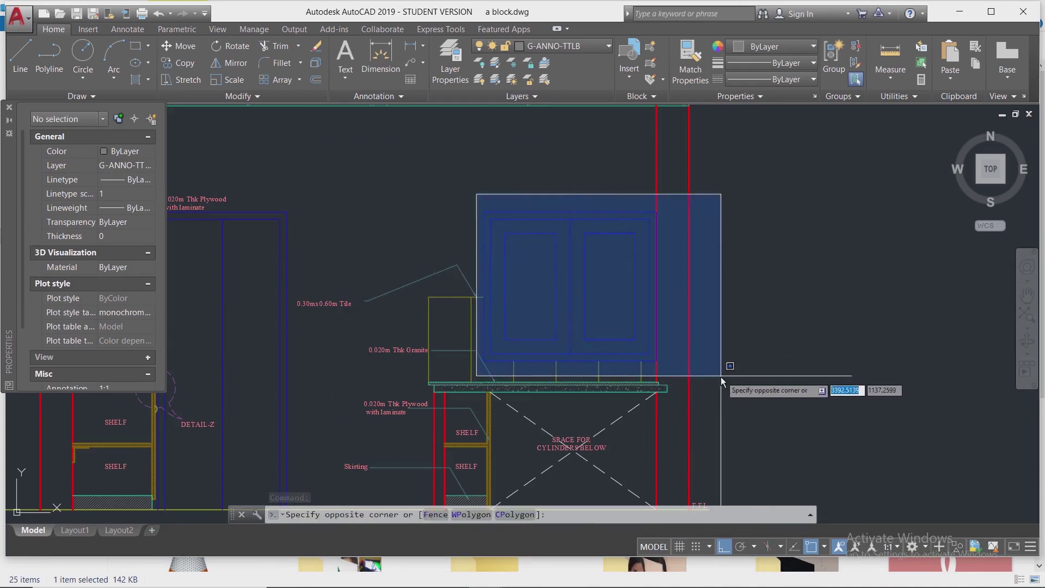
{"action": "left_click", "coordinate": [689, 350]}
{"action": "key", "text": "ctrl+shift+c"}
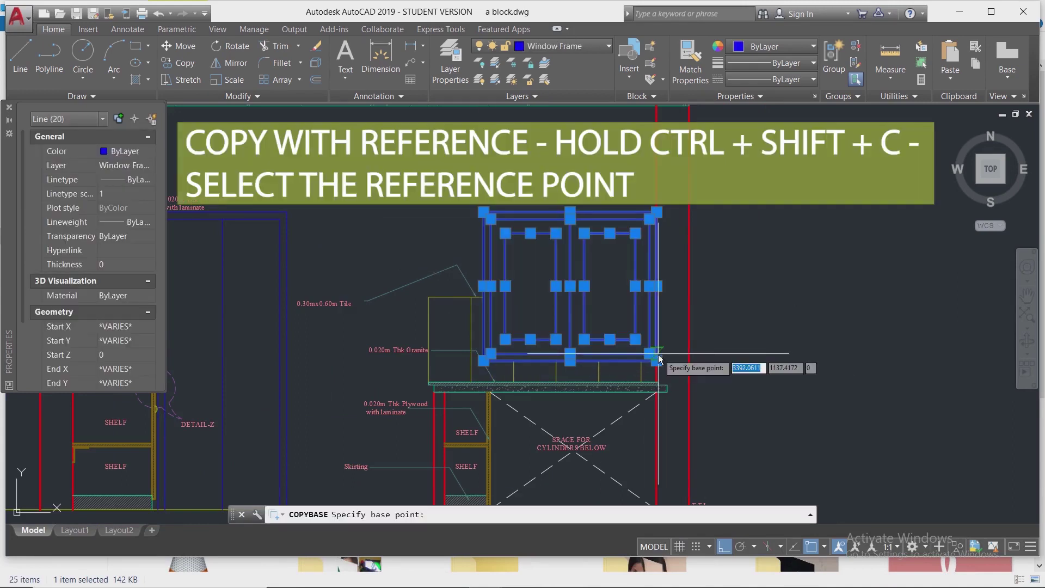
{"action": "scroll", "coordinate": [416, 308], "scroll_direction": "up", "scroll_amount": 5}
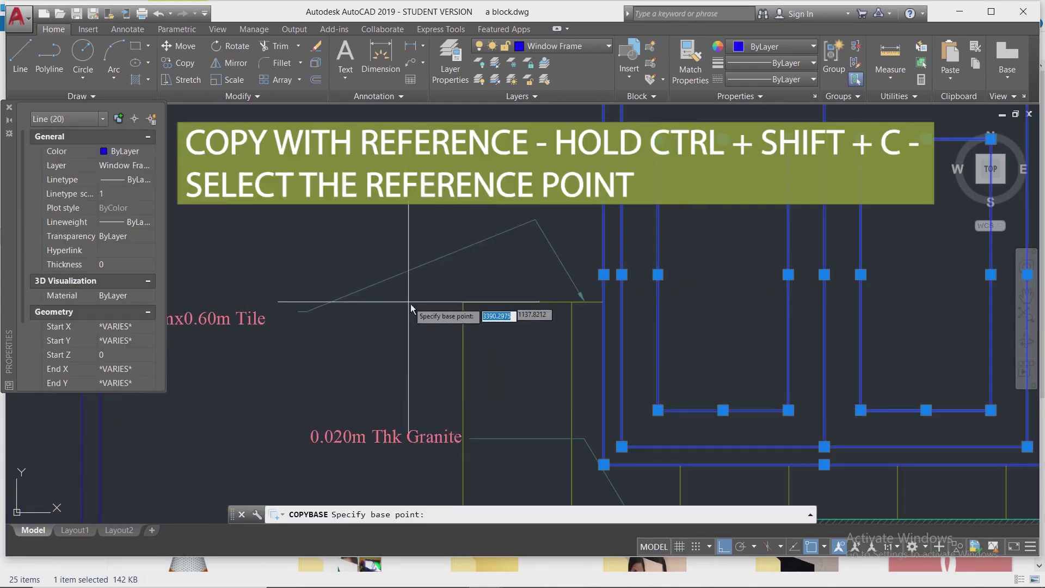
{"action": "left_click", "coordinate": [463, 302]}
- Paste the copied window frame into CAD TIPS.dwg, inserting it at the matching upper-left corner of the box in SECTION A'-A
{"action": "mouse_move", "coordinate": [461, 583]}
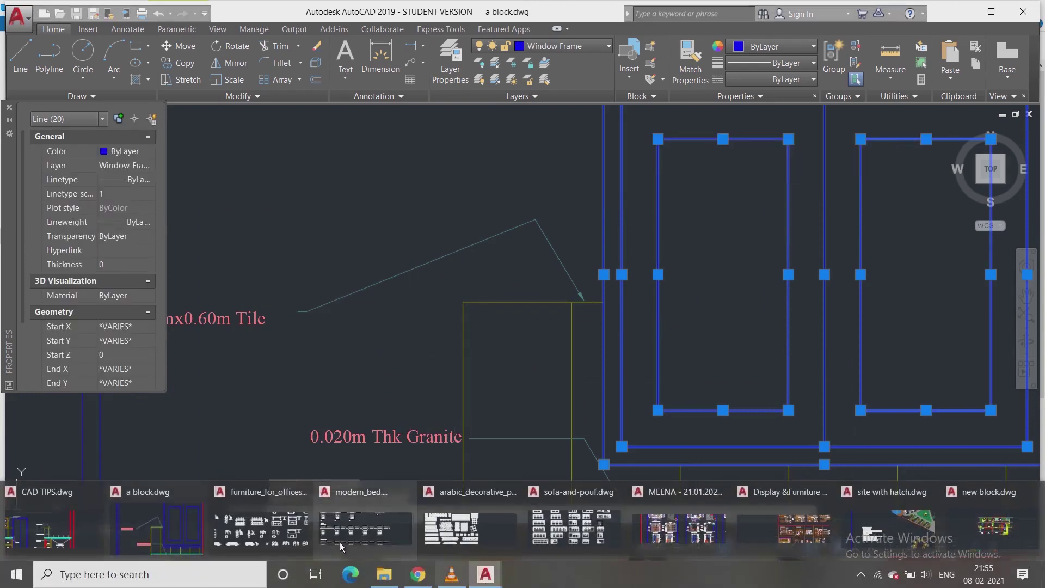
{"action": "left_click", "coordinate": [77, 535]}
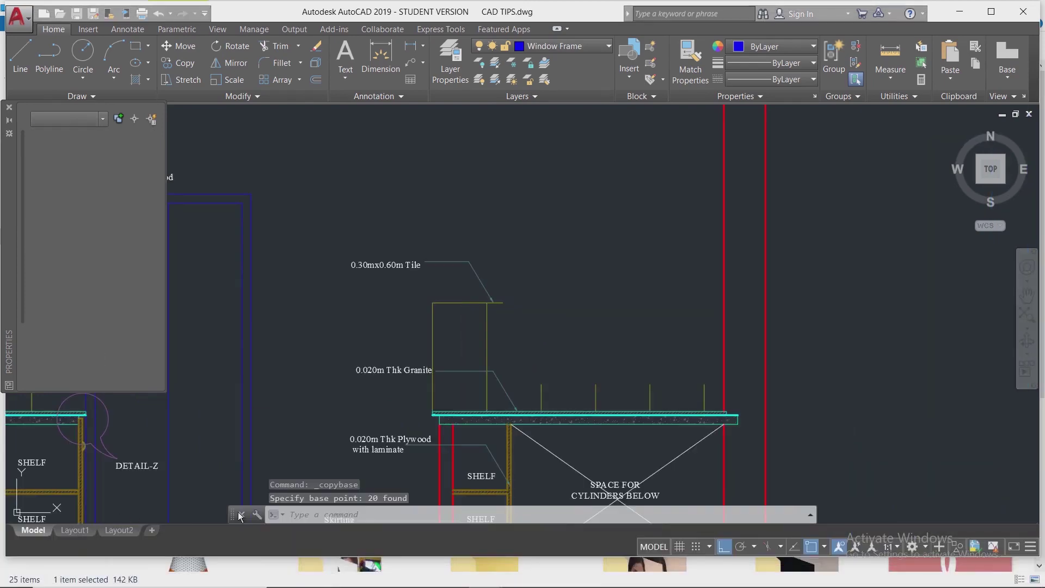
{"action": "key", "text": "ctrl+v"}
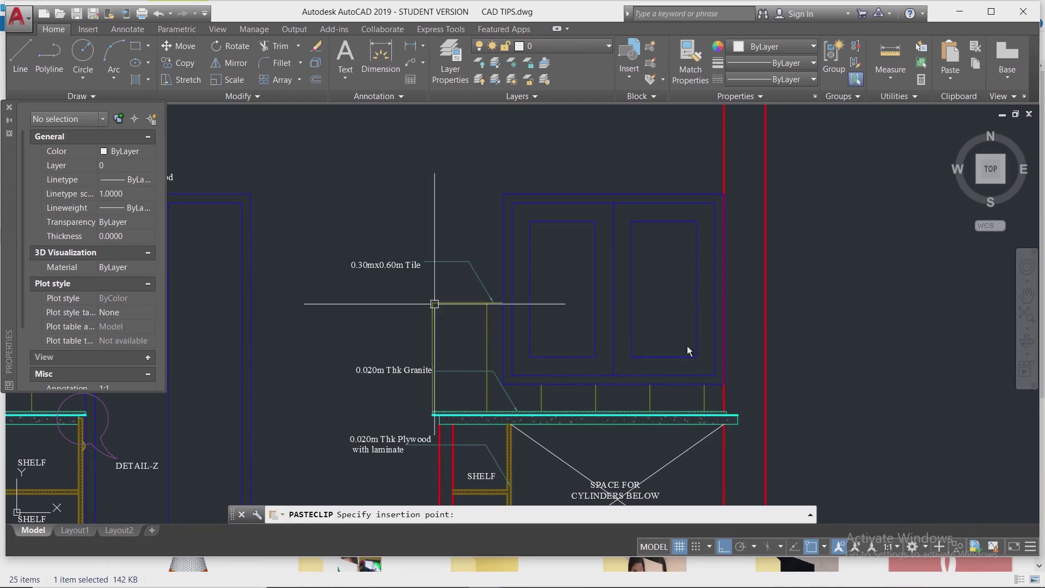
- Check the numbered tips list for the topic after COPY WITH REFERENCE and locate the empty rectangle beside the floor plan
{"action": "scroll", "coordinate": [621, 349], "scroll_direction": "down", "scroll_amount": 10}
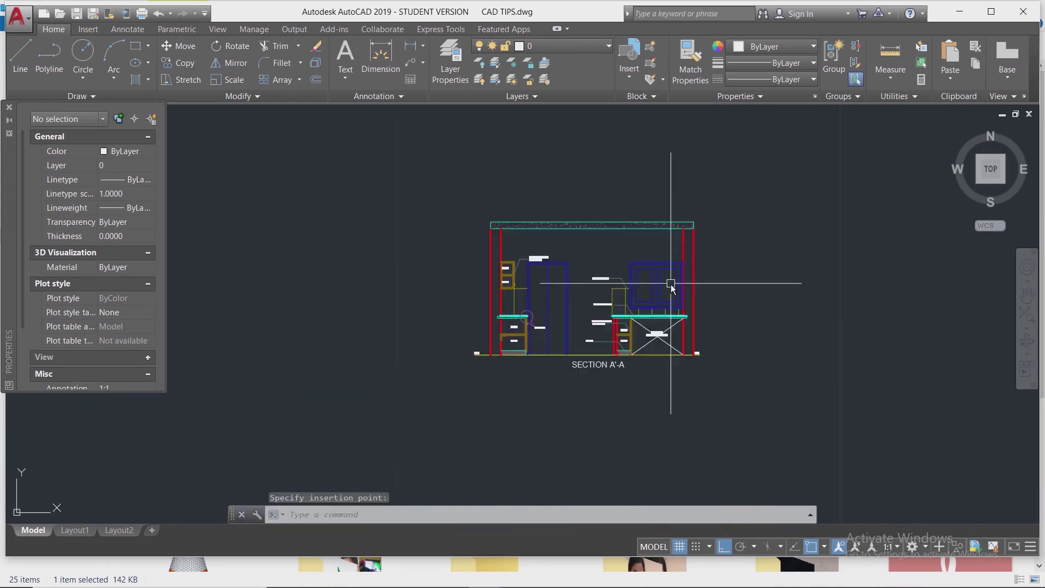
{"action": "scroll", "coordinate": [716, 284], "scroll_direction": "up", "scroll_amount": 5}
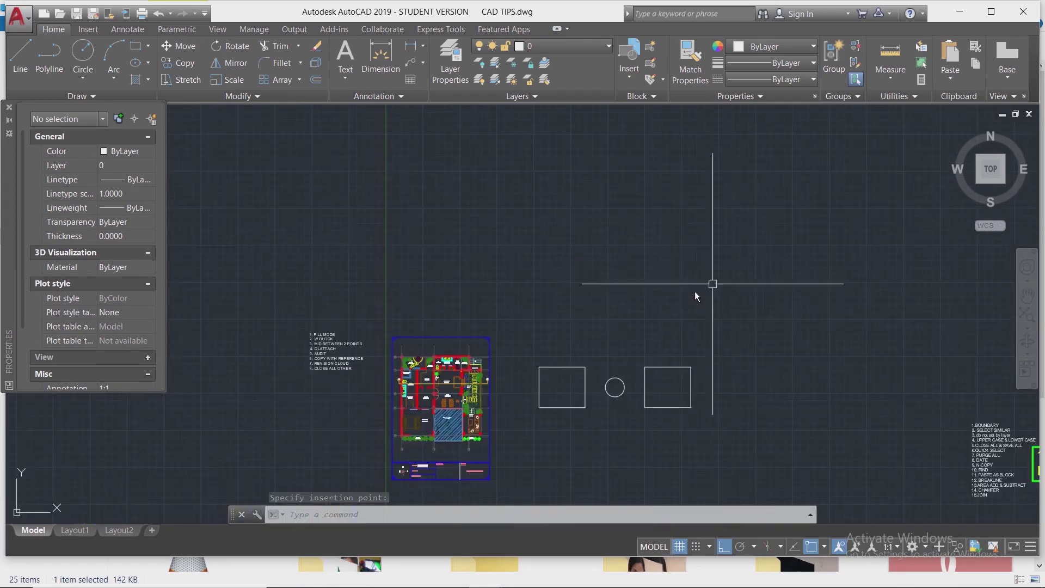
{"action": "scroll", "coordinate": [287, 406], "scroll_direction": "up", "scroll_amount": 6}
{"action": "scroll", "coordinate": [423, 213], "scroll_direction": "up", "scroll_amount": 6}
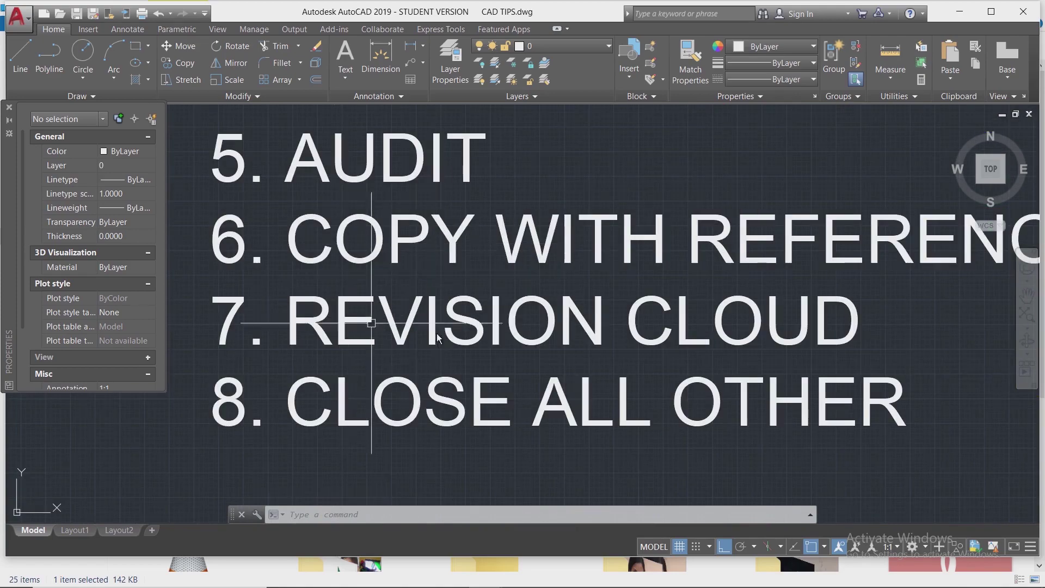
{"action": "scroll", "coordinate": [229, 347], "scroll_direction": "down", "scroll_amount": 8}
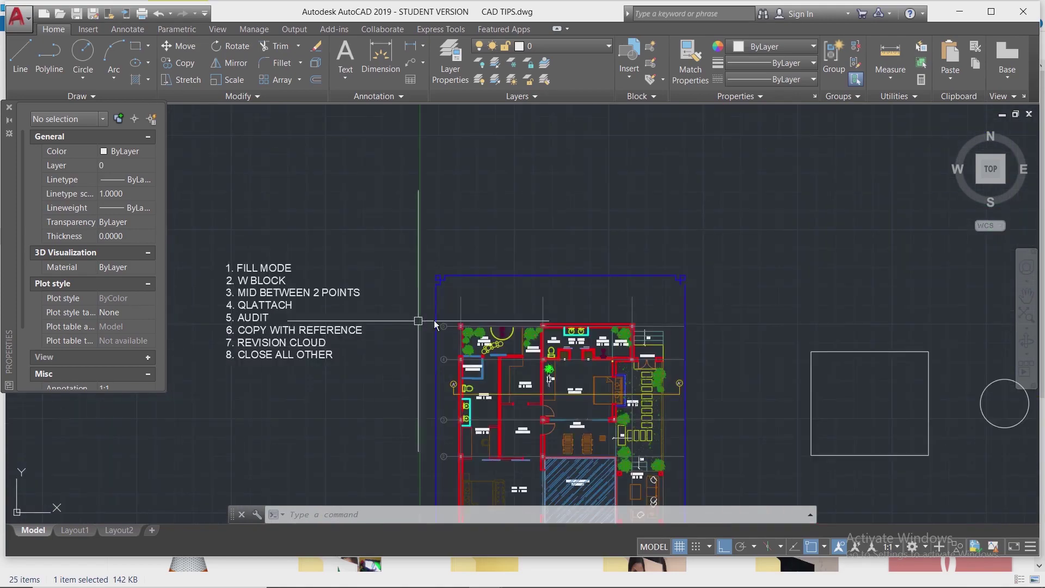
{"action": "middle_click_drag", "start_coordinate": [627, 329], "coordinate": [378, 356]}
{"action": "scroll", "coordinate": [646, 446], "scroll_direction": "up", "scroll_amount": 4}
{"action": "middle_click_drag", "start_coordinate": [658, 450], "coordinate": [615, 352]}
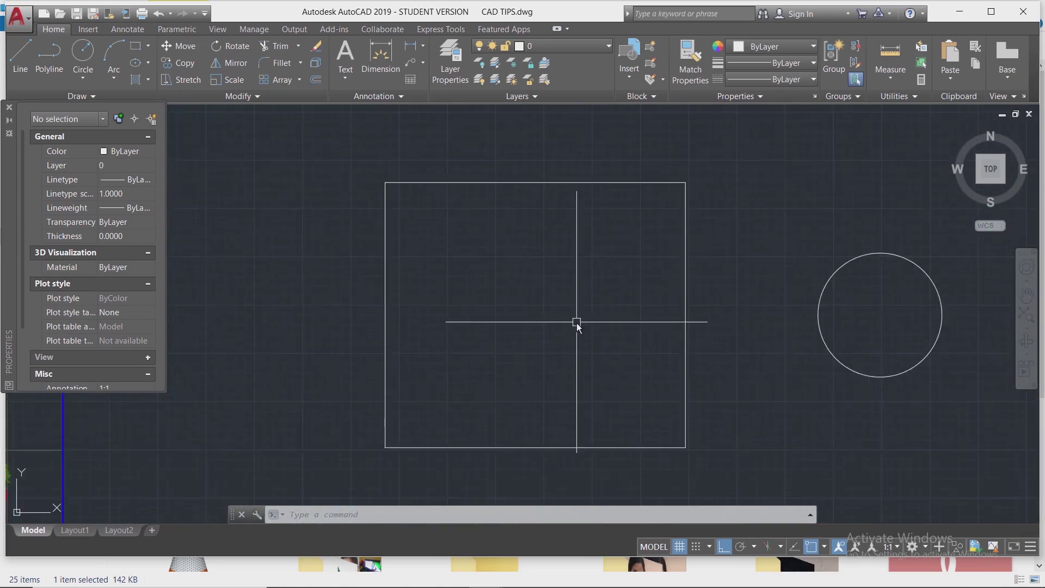
- Start REVCLOUD and set both the minimum and maximum arc length to 200
{"action": "type", "text": "VC"}
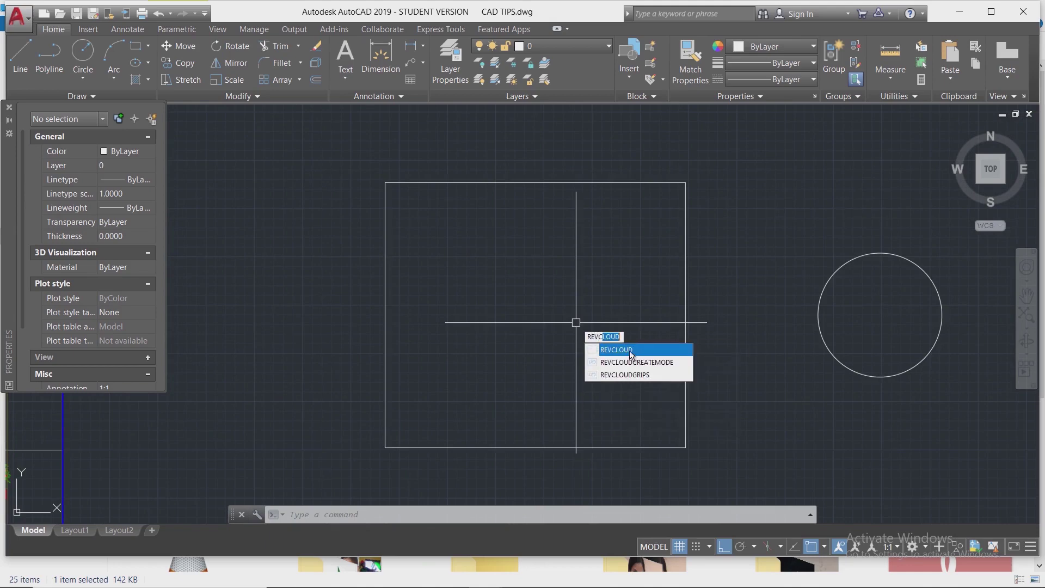
{"action": "key", "text": "Return"}
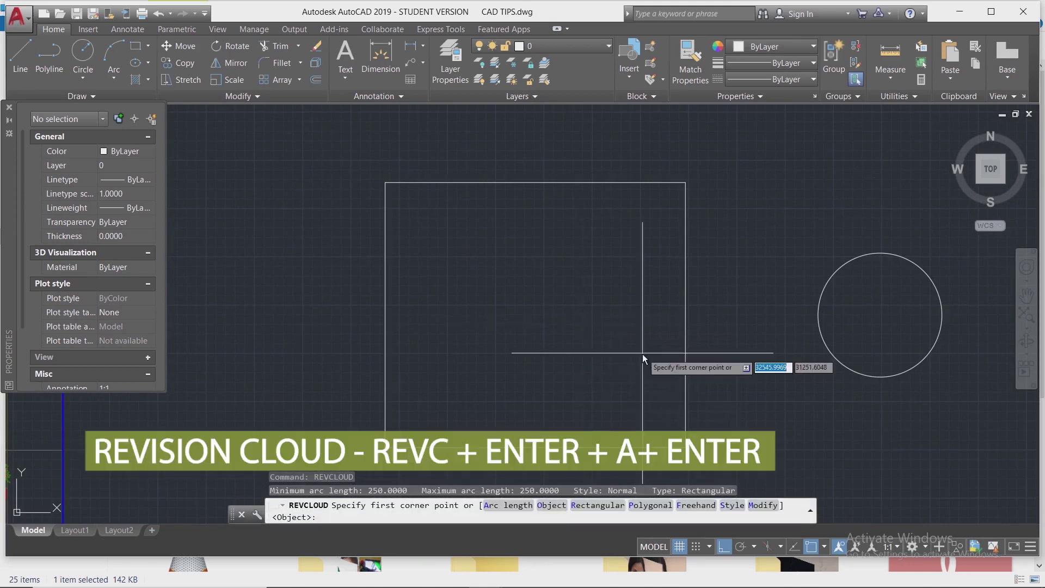
{"action": "left_click", "coordinate": [503, 511]}
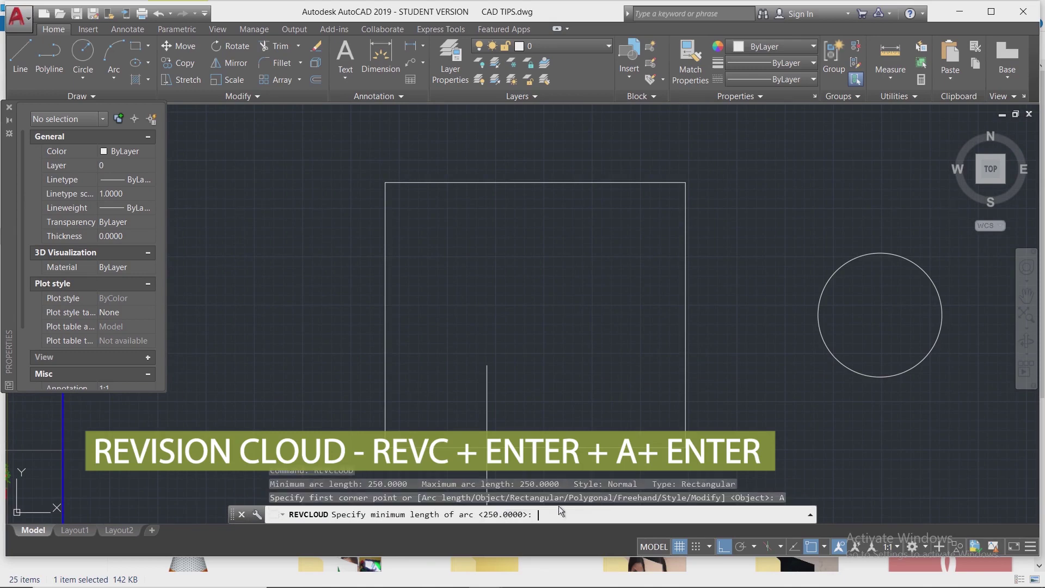
{"action": "type", "text": "200"}
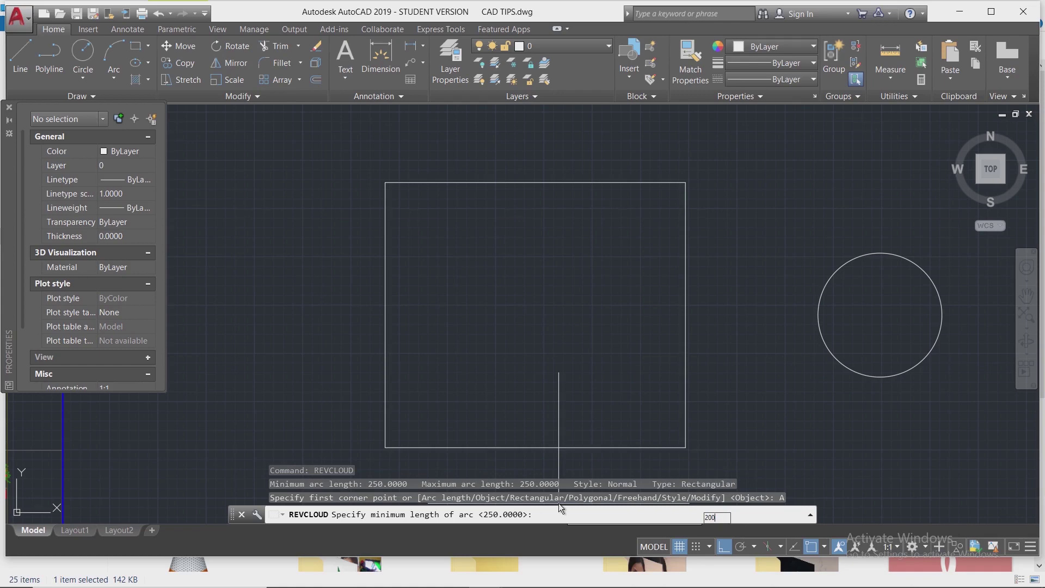
{"action": "key", "text": "Return"}
{"action": "key", "text": "Return"}
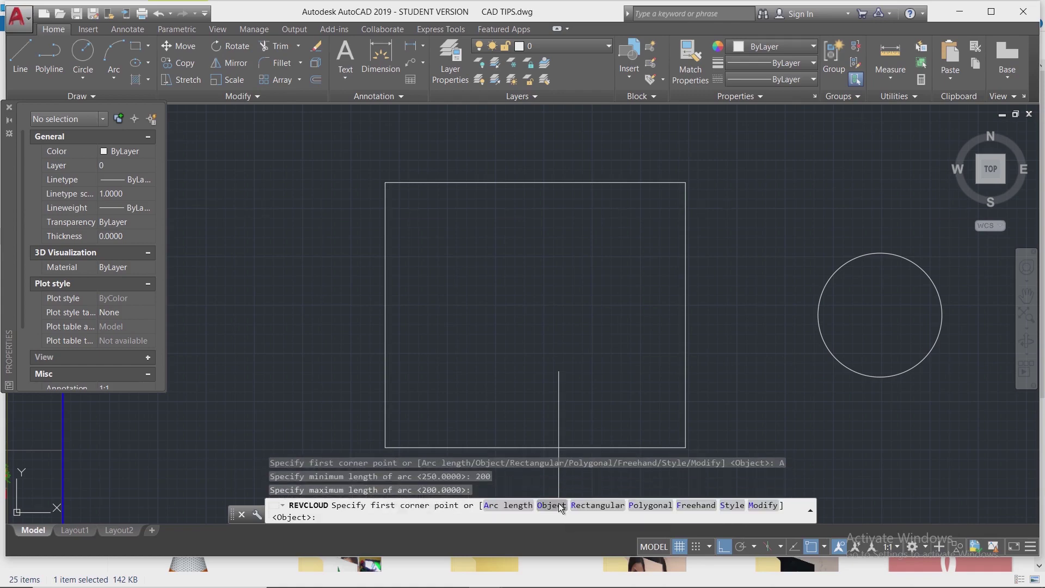
- Convert the rectangle beside the floor plan into a revision cloud using the Object option, without reversing the arc direction
{"action": "left_click", "coordinate": [561, 505]}
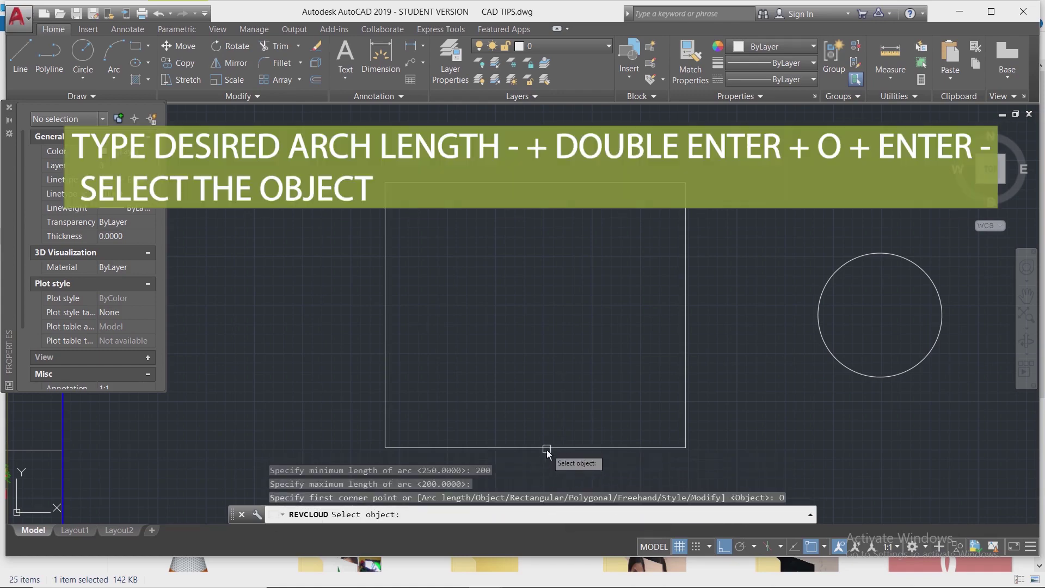
{"action": "left_click", "coordinate": [546, 450]}
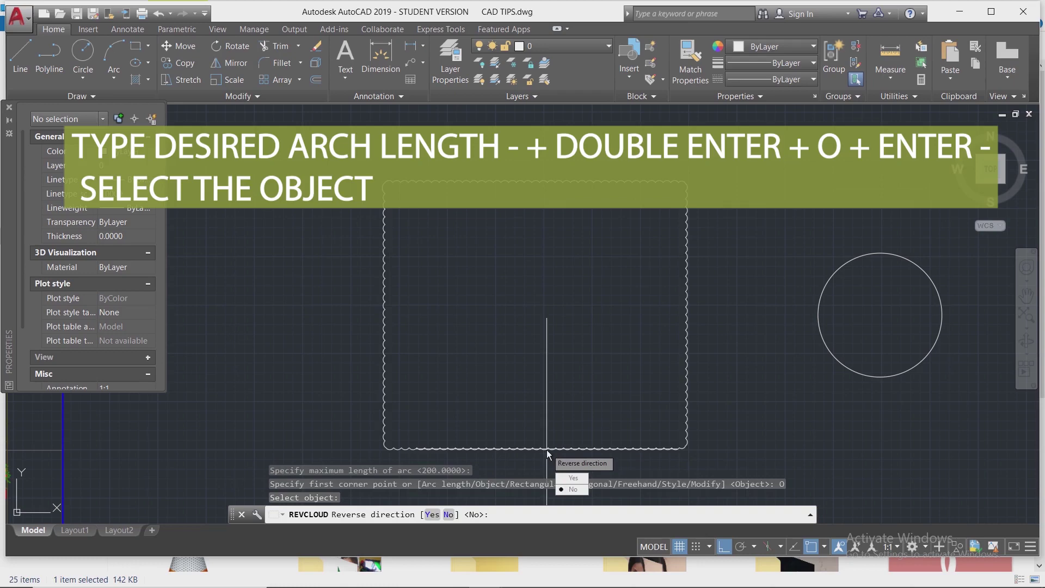
{"action": "left_click", "coordinate": [581, 494]}
{"action": "scroll", "coordinate": [427, 413], "scroll_direction": "up", "scroll_amount": 3}
{"action": "mouse_move", "coordinate": [472, 378]}
{"action": "middle_mouse_down"}
{"action": "mouse_move", "coordinate": [549, 401]}
{"action": "mouse_move", "coordinate": [505, 439]}
{"action": "middle_mouse_up"}
- Draw a smaller rectangle in the empty area above the revision cloud
{"action": "scroll", "coordinate": [524, 427], "scroll_direction": "down", "scroll_amount": 4}
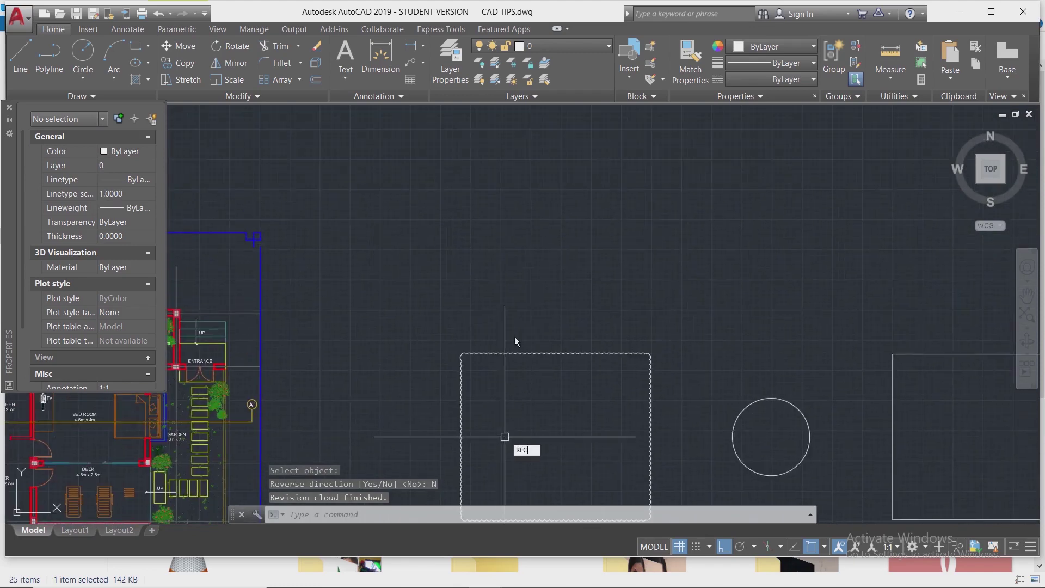
{"action": "key", "text": "Return"}
{"action": "middle_click_drag", "start_coordinate": [559, 362], "coordinate": [505, 498]}
{"action": "left_click", "coordinate": [423, 260]}
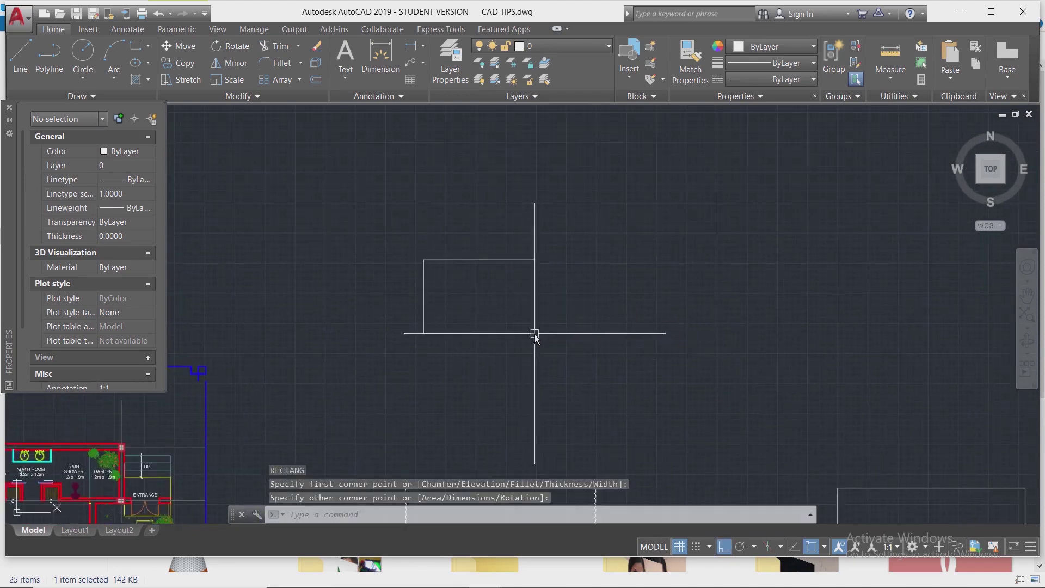
{"action": "left_click", "coordinate": [535, 334]}
{"action": "scroll", "coordinate": [489, 305], "scroll_direction": "up", "scroll_amount": 2}
- Start REVCLOUD and set both the minimum and maximum arc length to 300
{"action": "type", "text": "REVCLOUD"}
{"action": "key", "text": "Return"}
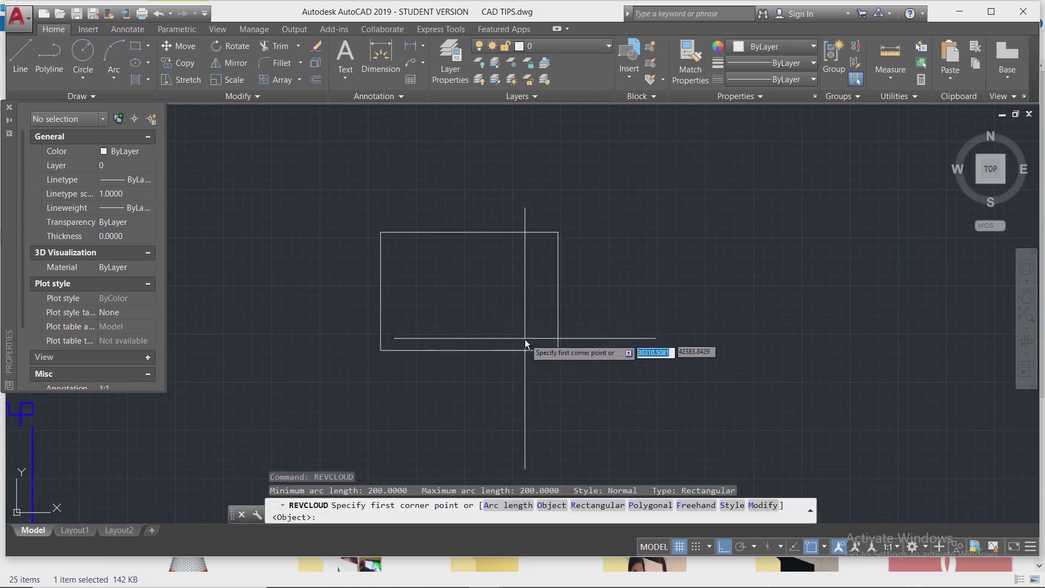
{"action": "left_click", "coordinate": [520, 508]}
{"action": "type", "text": "300"}
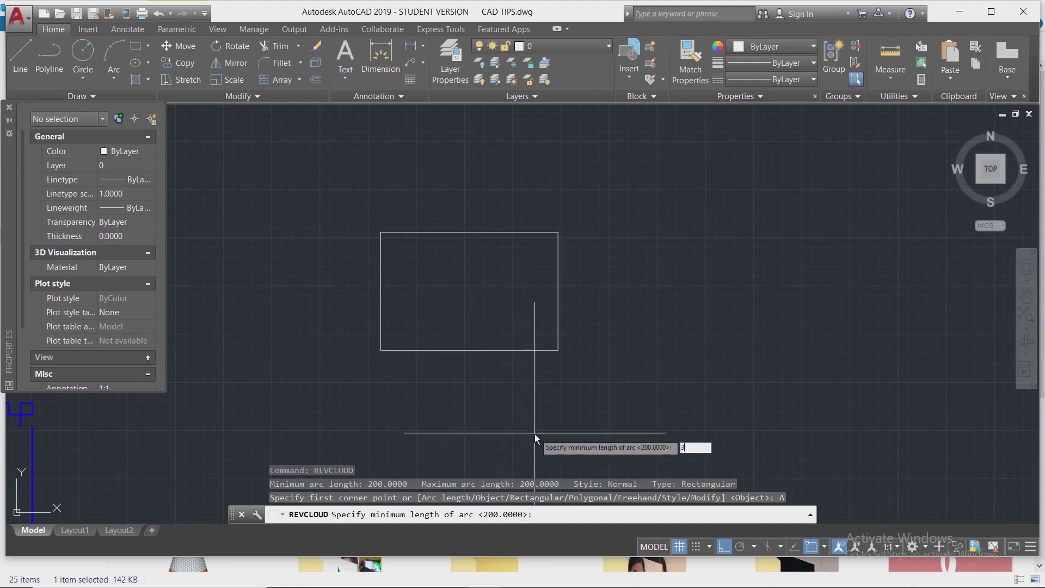
{"action": "key", "text": "Return"}
{"action": "key", "text": "Return"}
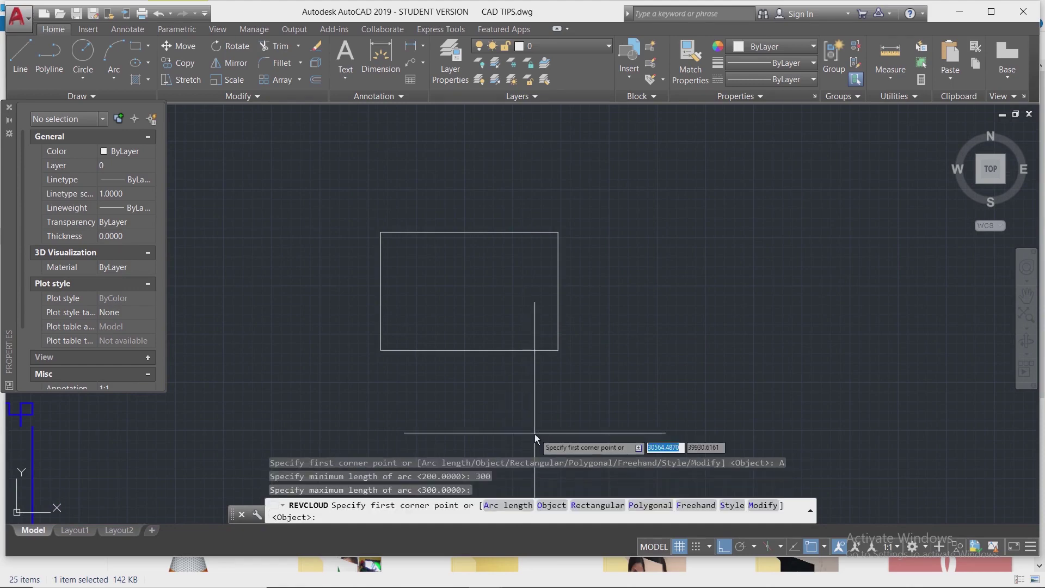
- Convert the small rectangle into a revision cloud using the Object option, reversing the arc direction
{"action": "left_click", "coordinate": [567, 505]}
{"action": "left_click", "coordinate": [490, 351]}
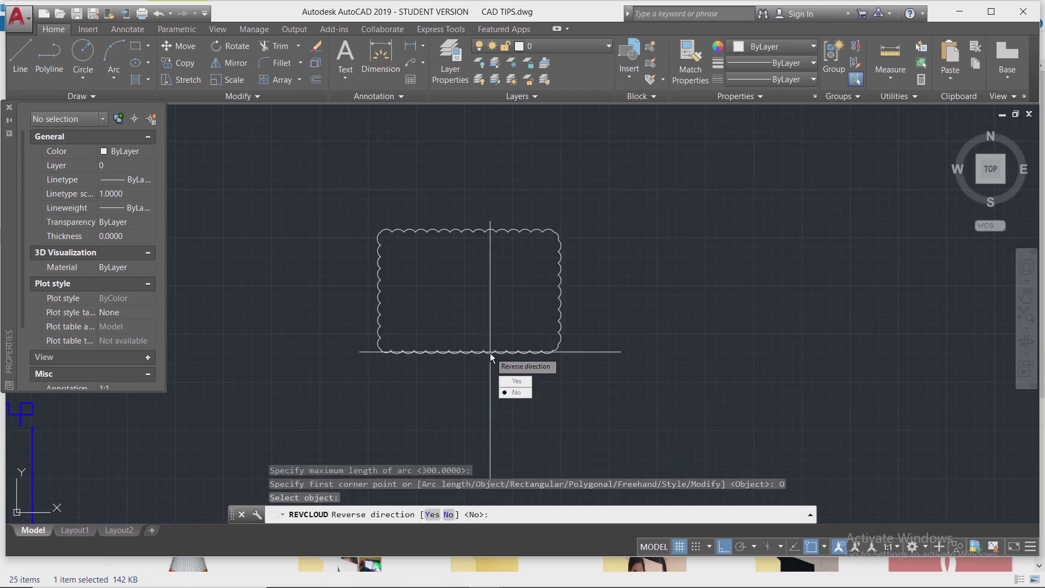
{"action": "left_click", "coordinate": [516, 384]}
{"action": "scroll", "coordinate": [410, 323], "scroll_direction": "up", "scroll_amount": 4}
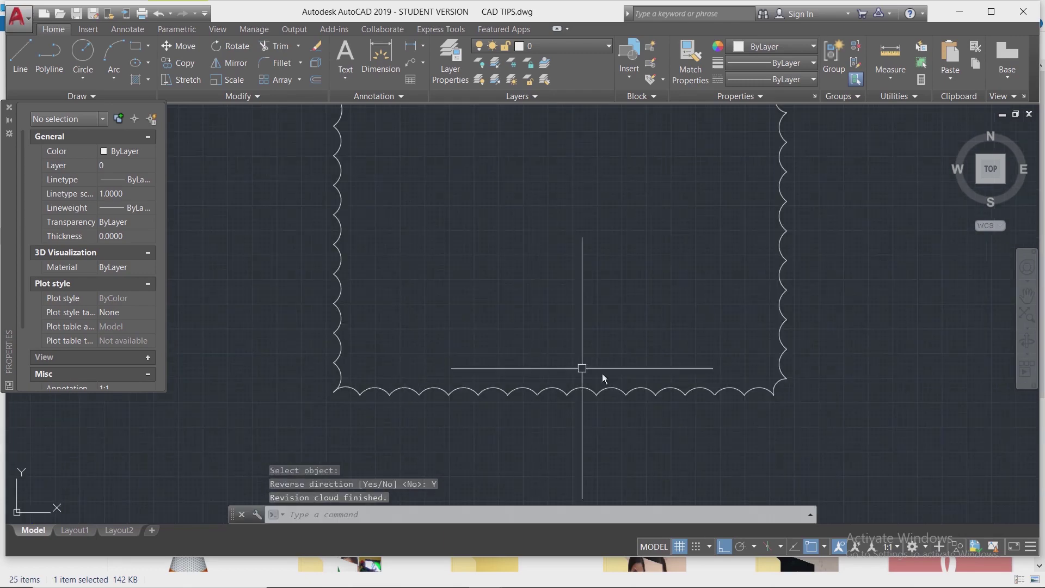
- Start REVCLOUD again for the circle between the revision cloud and the large rectangle, and set the arc style to Calligraphy
{"action": "scroll", "coordinate": [392, 312], "scroll_direction": "down", "scroll_amount": 6}
{"action": "middle_click_drag", "start_coordinate": [611, 441], "coordinate": [386, 224]}
{"action": "scroll", "coordinate": [482, 386], "scroll_direction": "up", "scroll_amount": 2}
{"action": "type", "text": "REVC"}
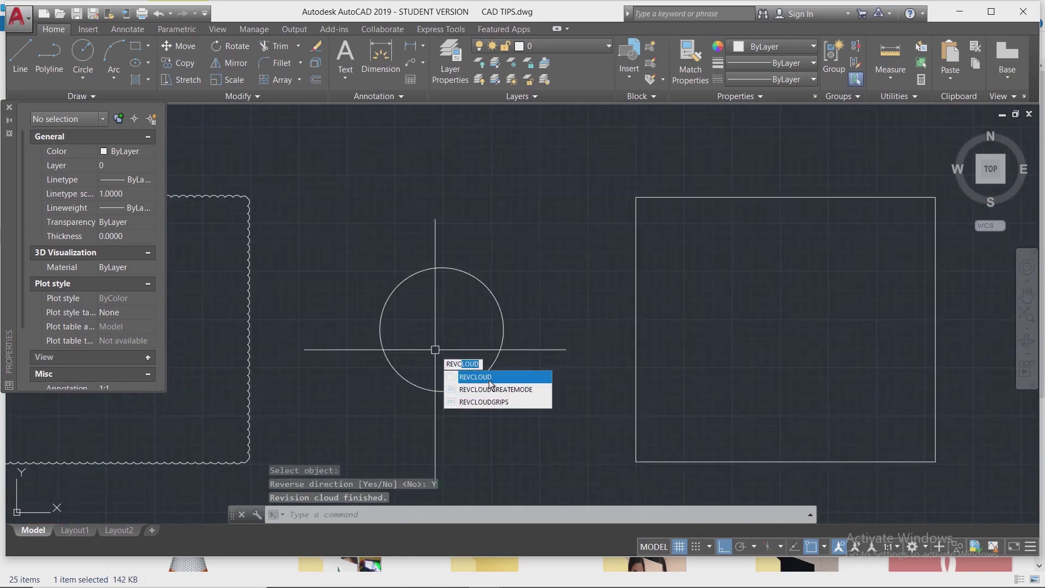
{"action": "key", "text": "Return"}
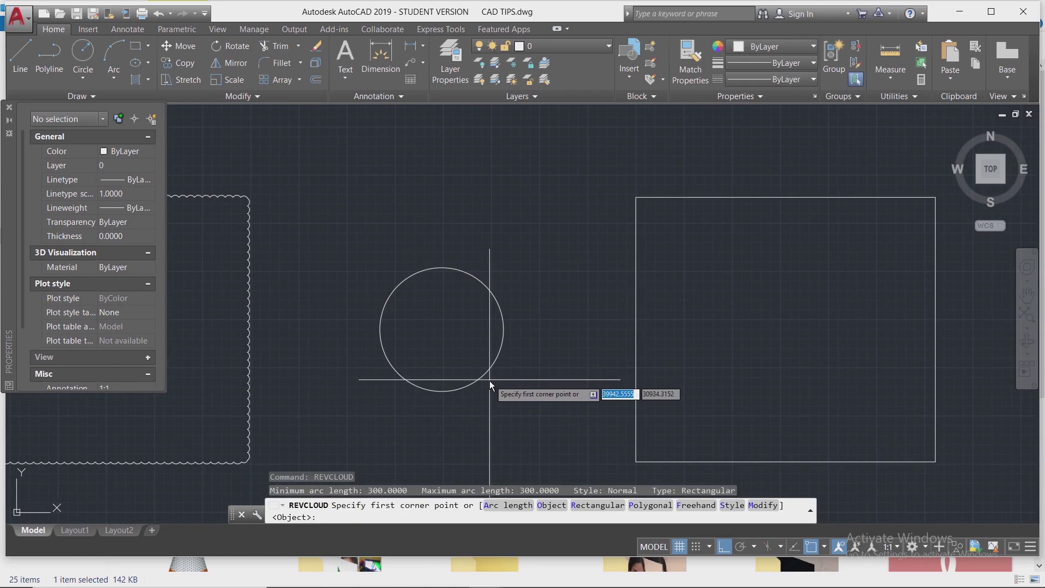
{"action": "left_click", "coordinate": [737, 507]}
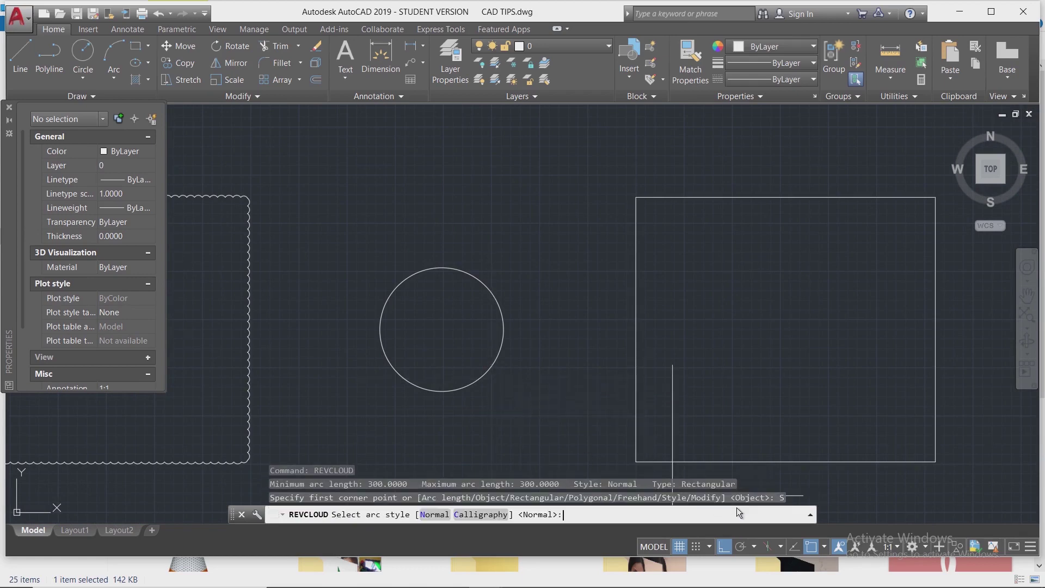
{"action": "left_click", "coordinate": [475, 514]}
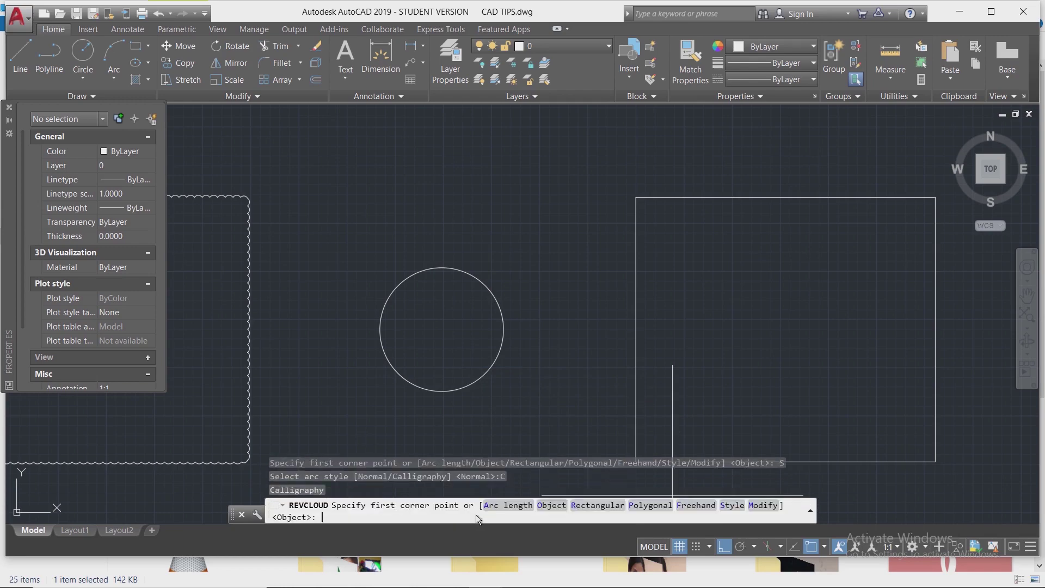
- Convert the circle into a calligraphy-style revision cloud using the Object option, without reversing the arc direction
{"action": "left_click", "coordinate": [548, 509]}
{"action": "left_click", "coordinate": [455, 392]}
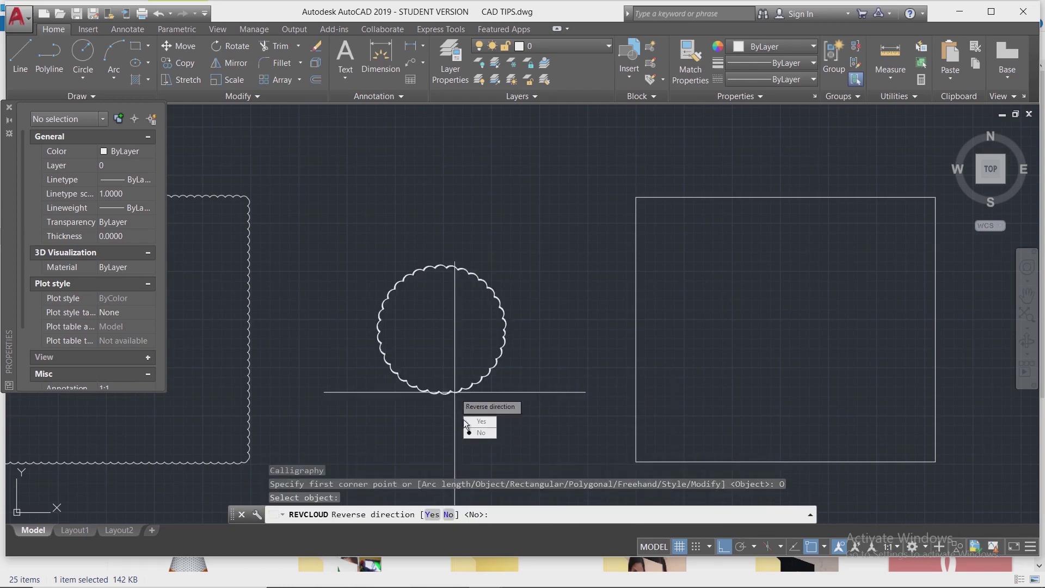
{"action": "left_click", "coordinate": [481, 434]}
{"action": "scroll", "coordinate": [358, 328], "scroll_direction": "up", "scroll_amount": 10}
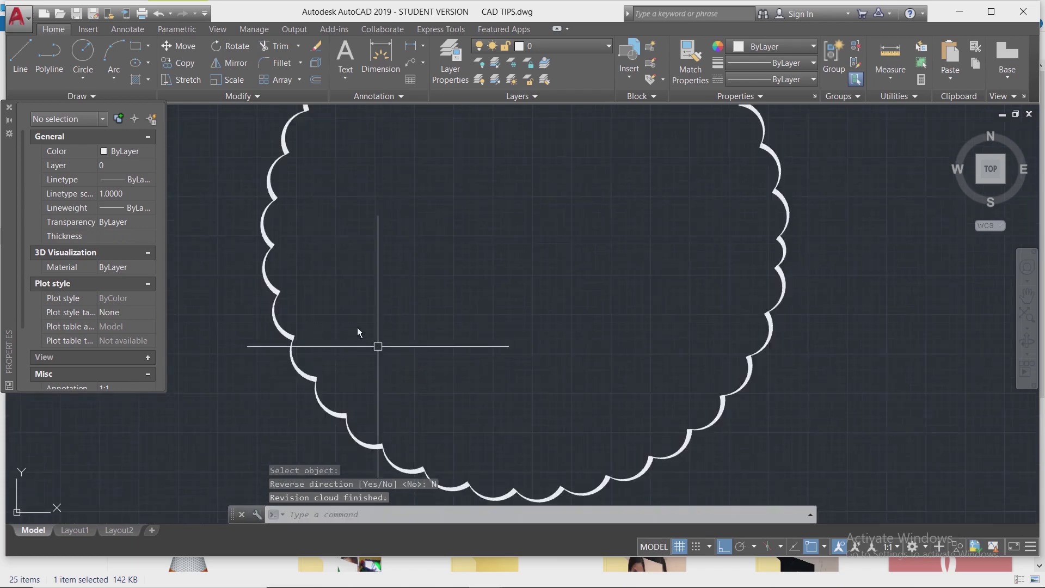
{"action": "scroll", "coordinate": [338, 320], "scroll_direction": "down", "scroll_amount": 8}
{"action": "scroll", "coordinate": [368, 280], "scroll_direction": "up", "scroll_amount": 1}
{"action": "scroll", "coordinate": [409, 210], "scroll_direction": "down", "scroll_amount": 2}
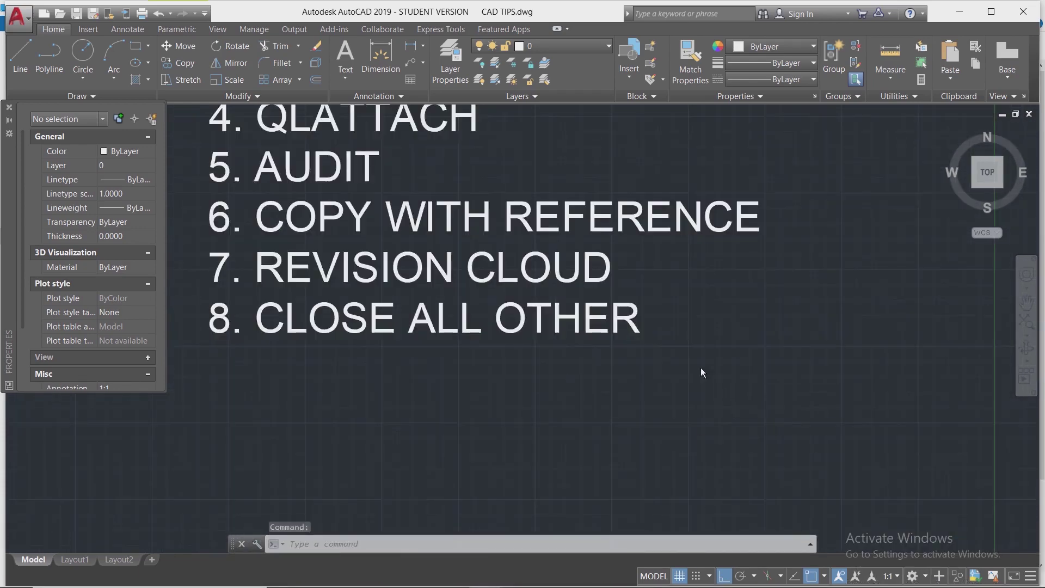
- Keep CAD TIPS.dwg as the current drawing and close every other open drawing with CLOSEALLOTHER
{"action": "scroll", "coordinate": [572, 329], "scroll_direction": "down", "scroll_amount": 3}
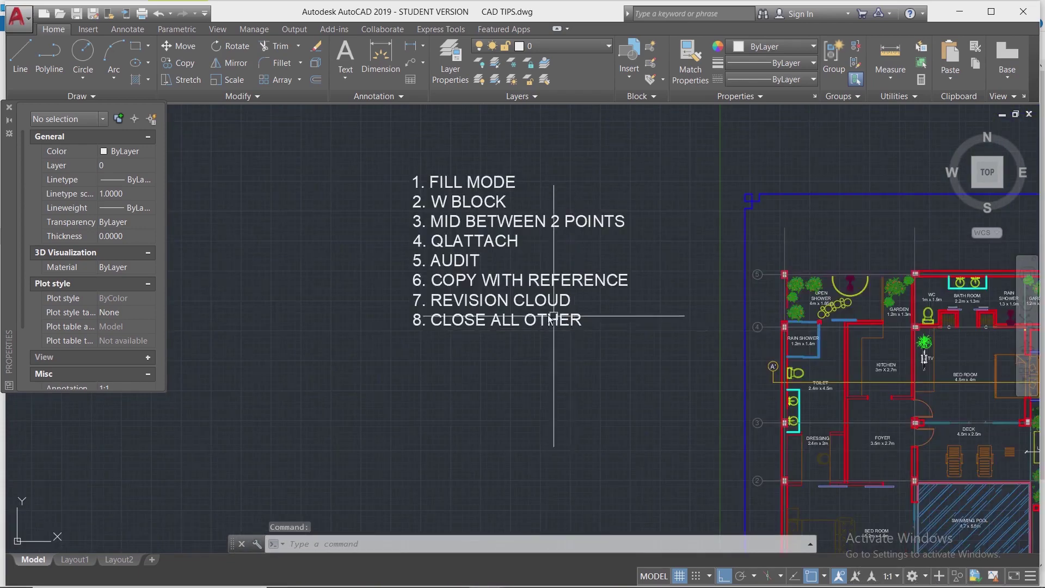
{"action": "scroll", "coordinate": [370, 335], "scroll_direction": "up", "scroll_amount": 3}
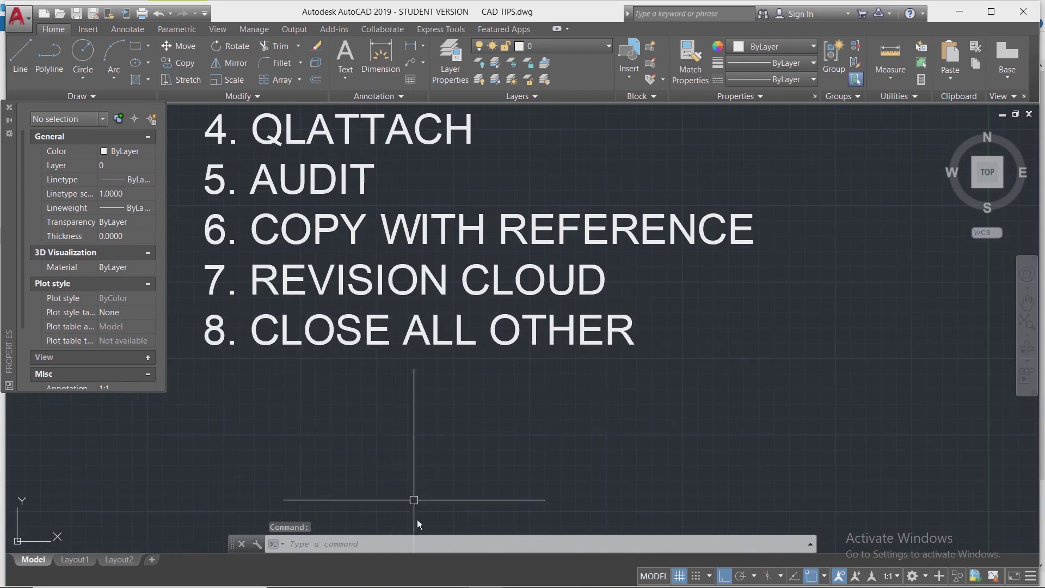
{"action": "mouse_move", "coordinate": [497, 584]}
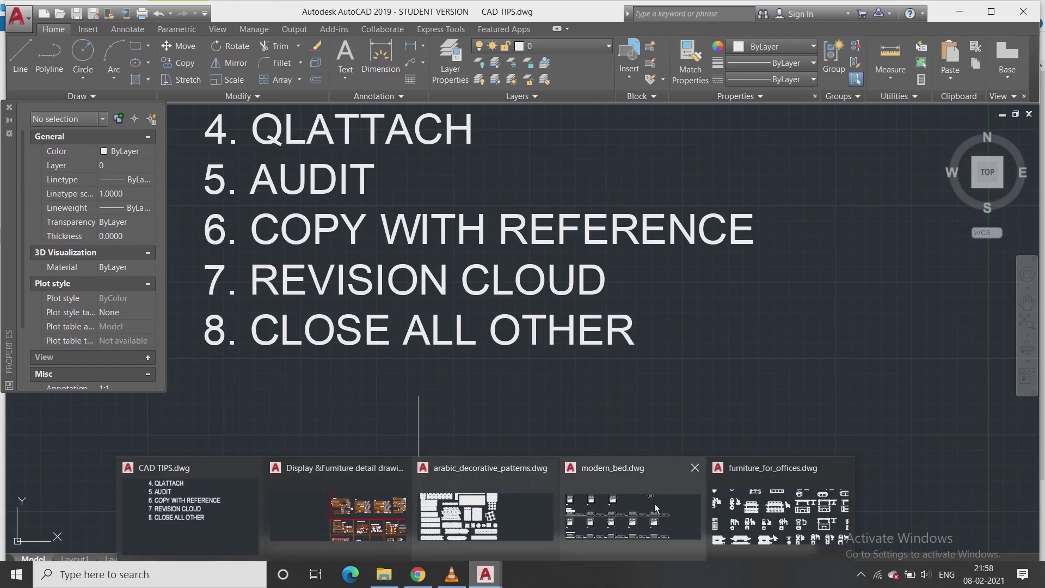
{"action": "left_click", "coordinate": [171, 524]}
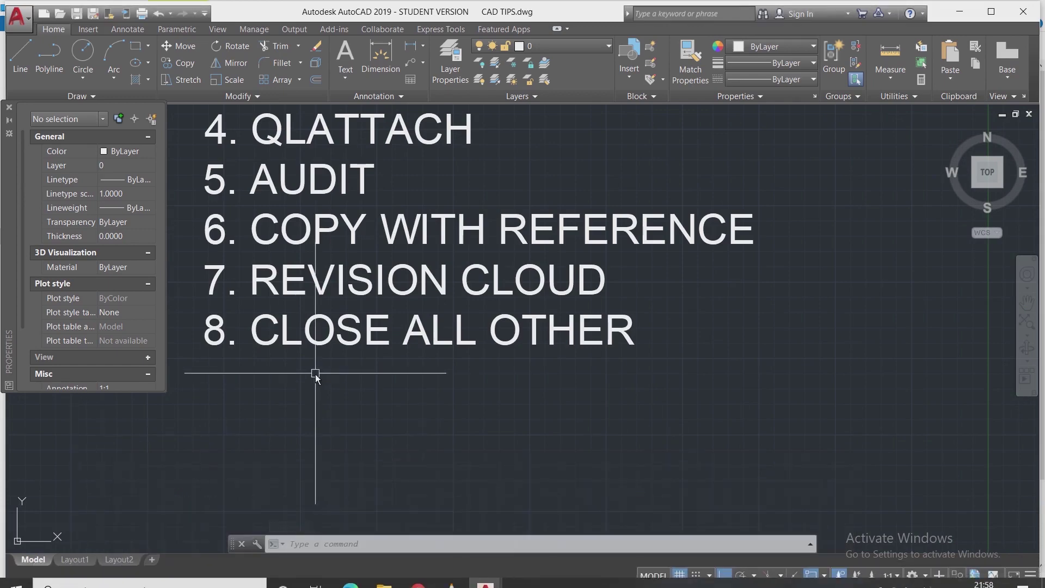
{"action": "type", "text": "close"}
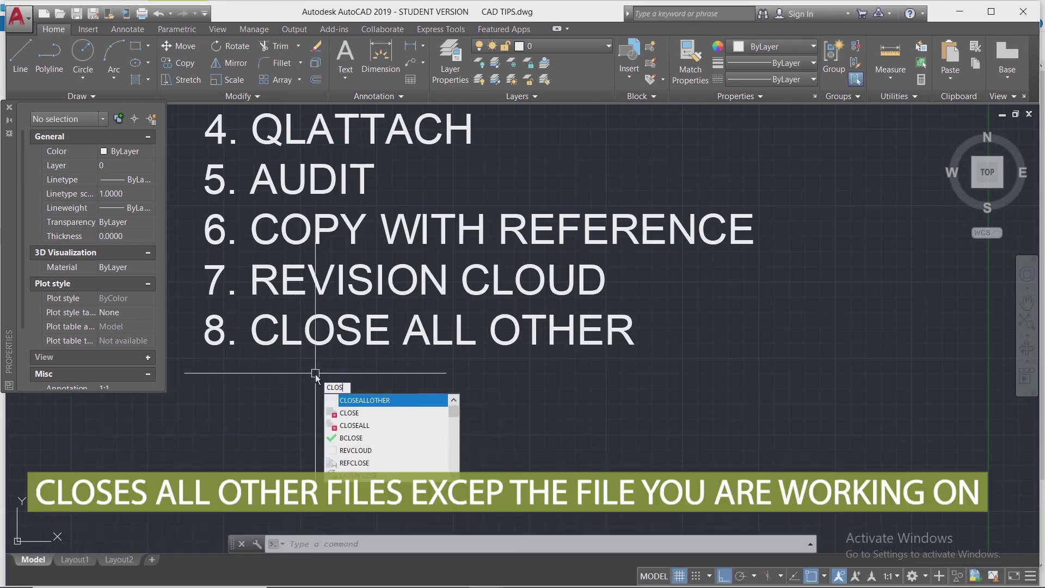
{"action": "left_click", "coordinate": [404, 413]}
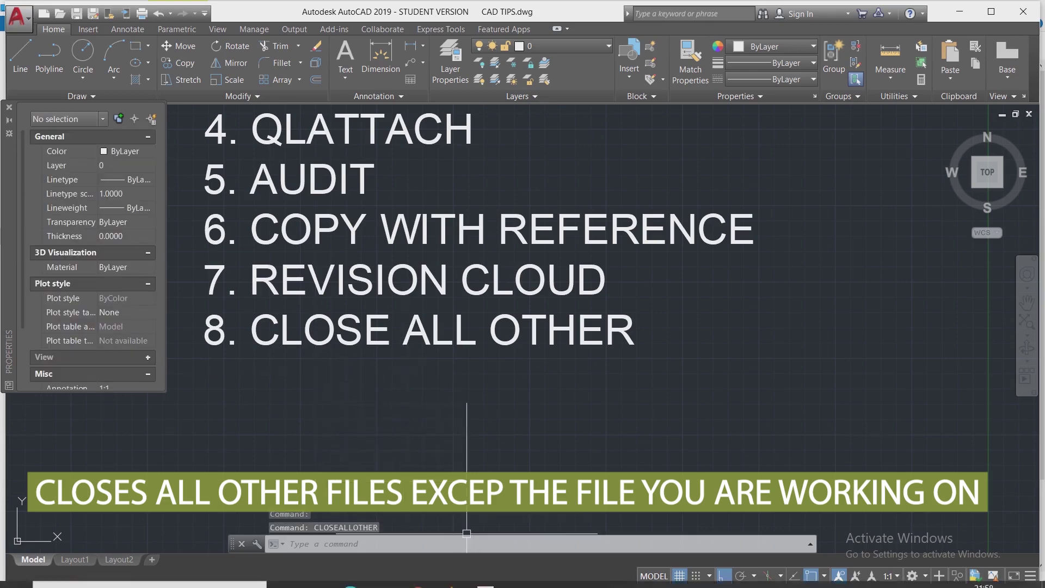